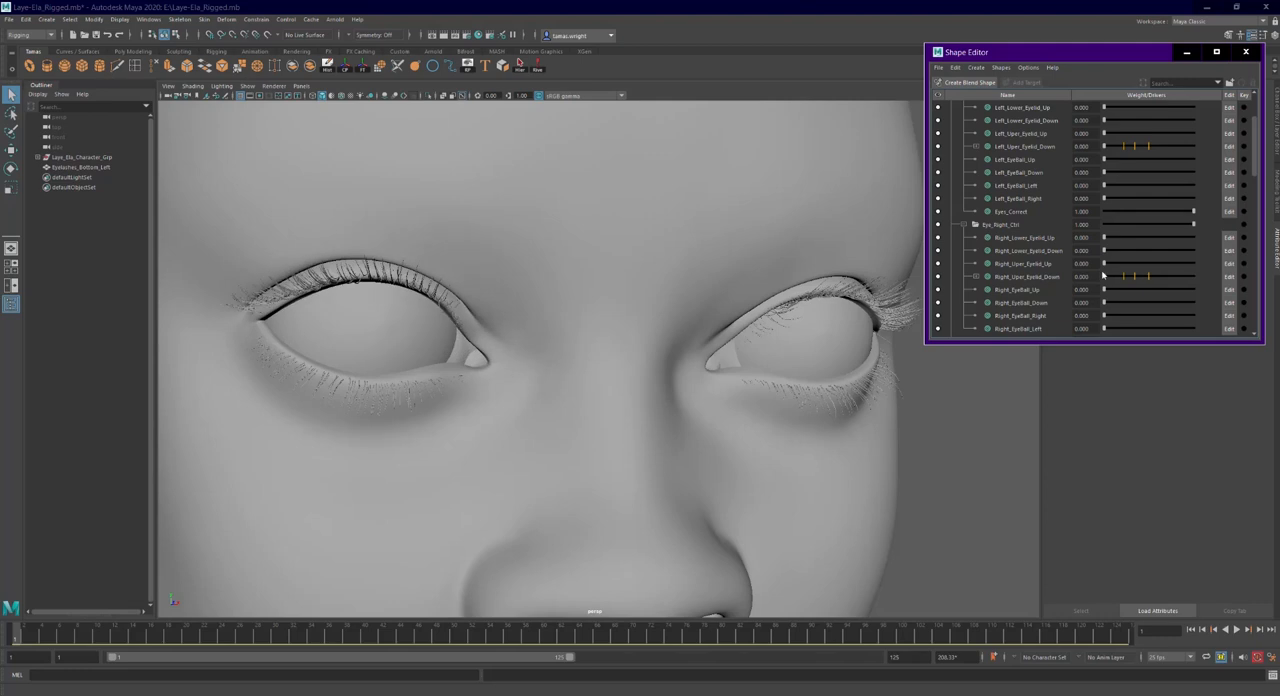
- Examine the upper and lower eyelashes and the eyelid rims on both eyes of the face model
{"action": "left_click_drag", "start_coordinate": [860, 379], "coordinate": [788, 384], "text": "alt"}
{"action": "right_click_drag", "start_coordinate": [788, 384], "coordinate": [750, 374], "text": "alt"}
{"action": "left_click_drag", "start_coordinate": [750, 374], "coordinate": [785, 386], "text": "alt"}
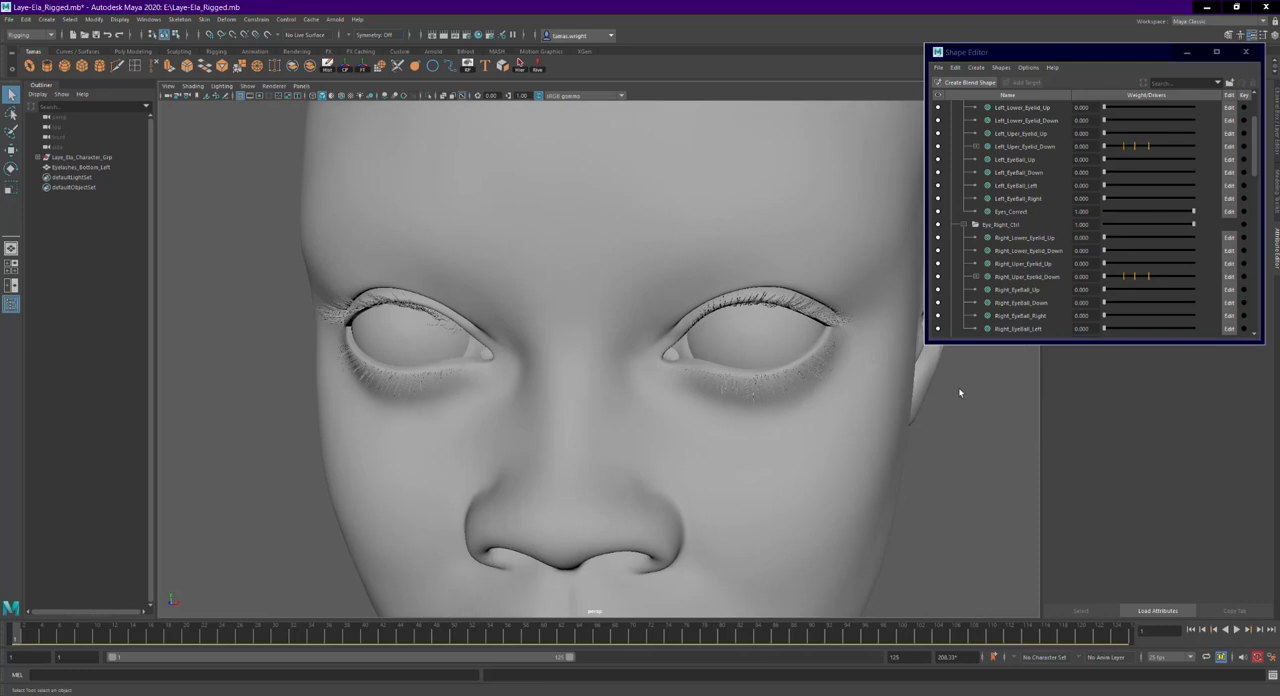
{"action": "left_click", "coordinate": [256, 19]}
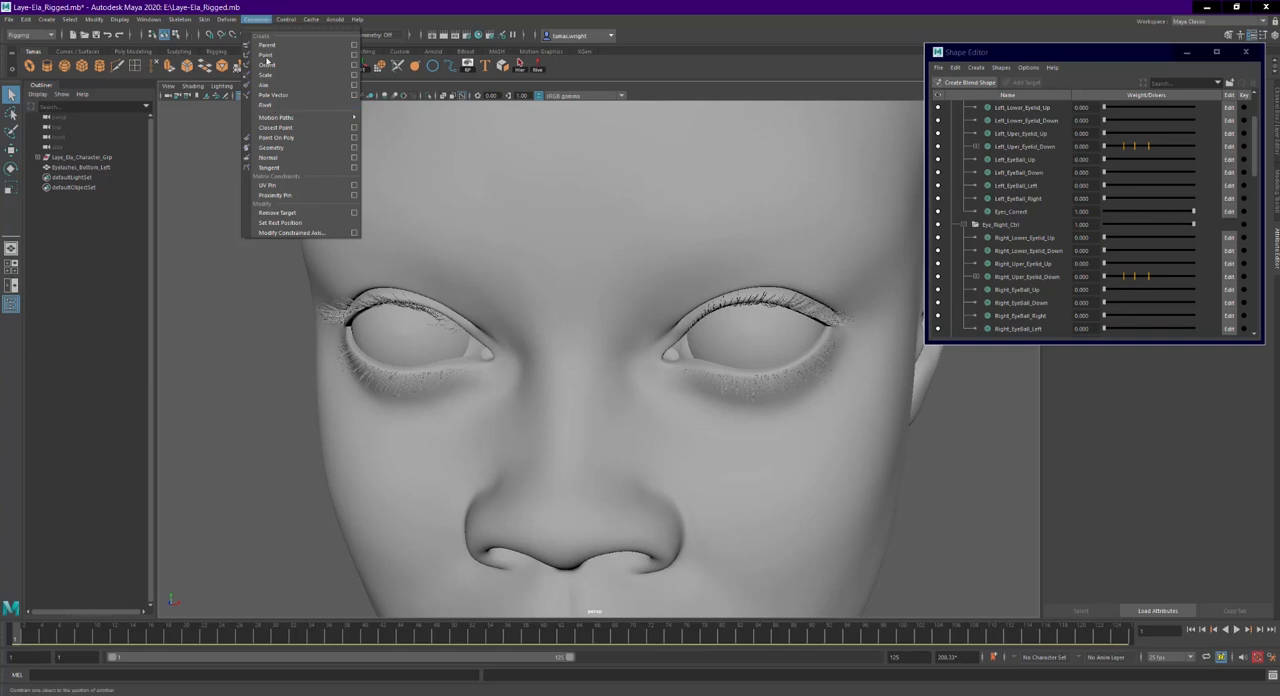
{"action": "left_click", "coordinate": [557, 249]}
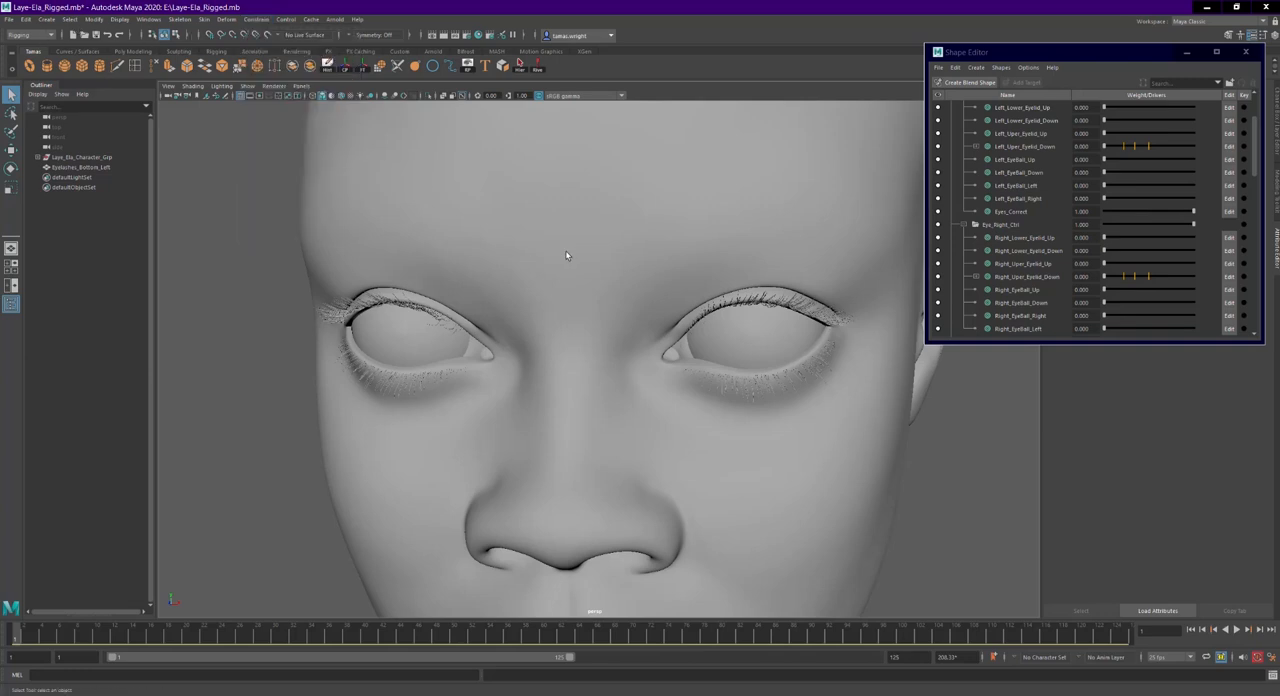
{"action": "right_click_drag", "start_coordinate": [557, 249], "coordinate": [675, 305], "text": "alt"}
{"action": "middle_click_drag", "start_coordinate": [675, 305], "coordinate": [609, 229], "text": "alt"}
{"action": "left_click_drag", "start_coordinate": [609, 229], "coordinate": [624, 170], "text": "alt"}
{"action": "middle_click_drag", "start_coordinate": [624, 170], "coordinate": [609, 230], "text": "alt"}
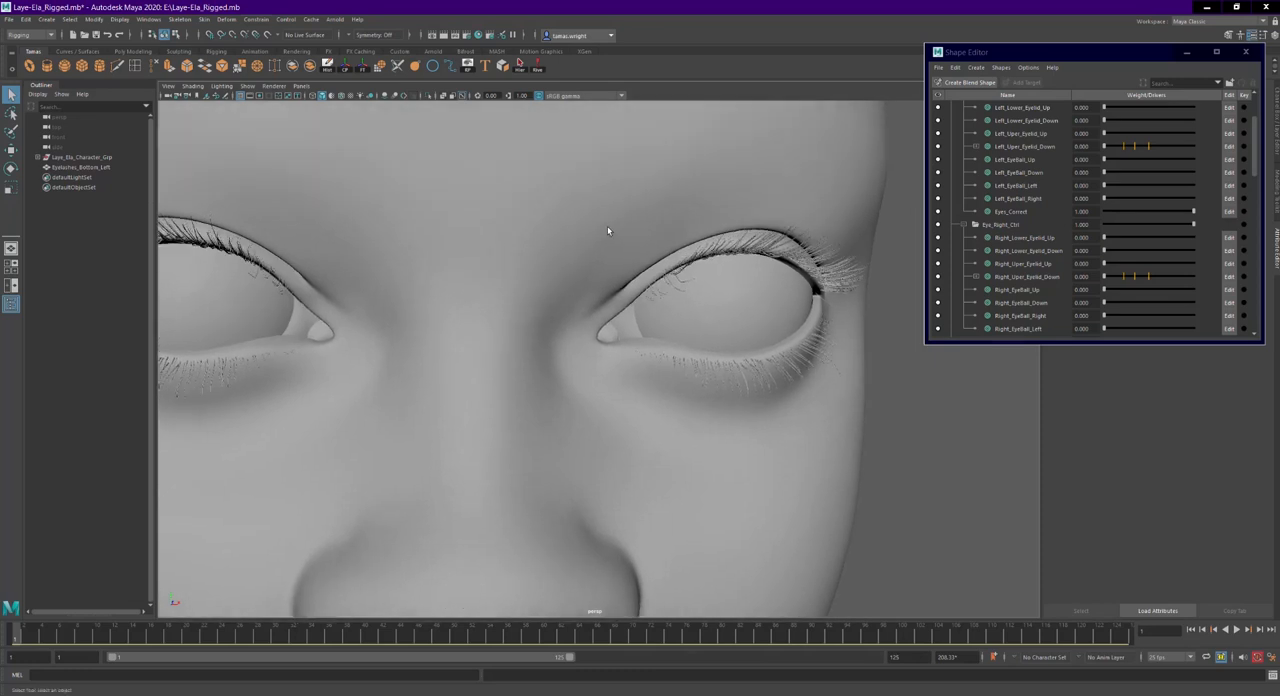
{"action": "right_click_drag", "start_coordinate": [609, 230], "coordinate": [656, 227], "text": "alt"}
{"action": "middle_click_drag", "start_coordinate": [654, 181], "coordinate": [551, 197], "text": "alt"}
{"action": "right_click_drag", "start_coordinate": [551, 197], "coordinate": [629, 200], "text": "alt"}
{"action": "middle_click_drag", "start_coordinate": [629, 200], "coordinate": [617, 195], "text": "alt"}
{"action": "right_click_drag", "start_coordinate": [617, 195], "coordinate": [640, 264], "text": "alt"}
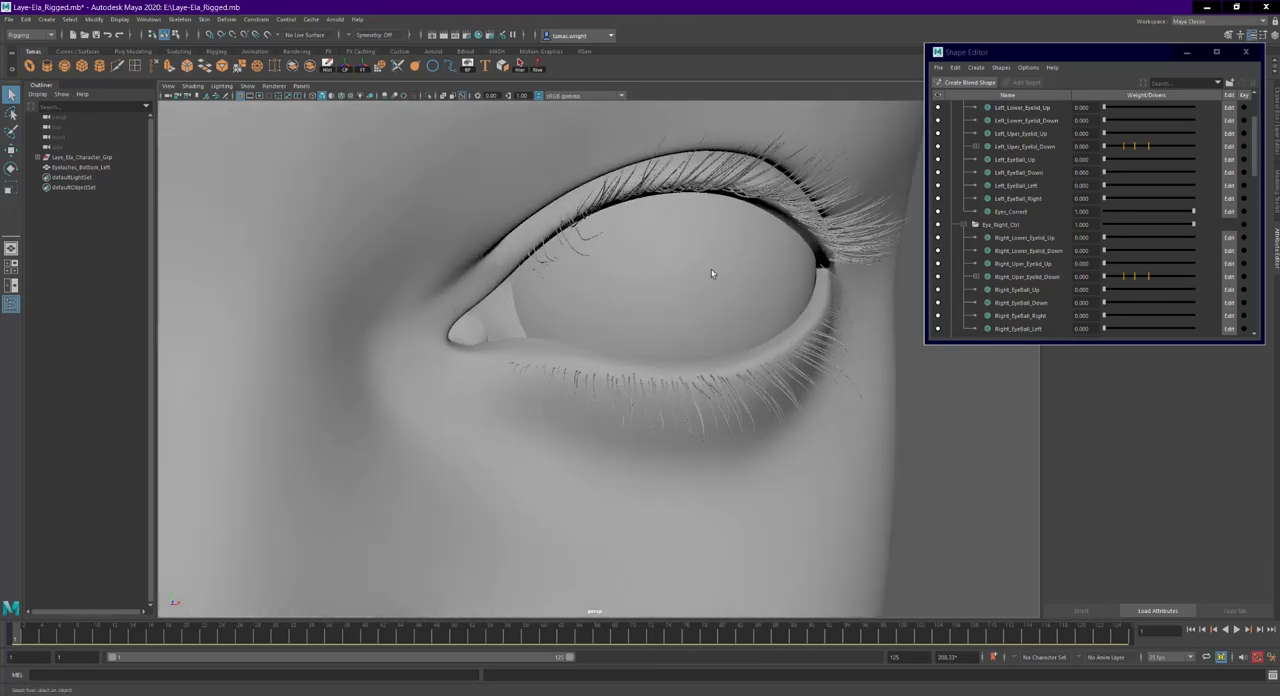
{"action": "left_click_drag", "start_coordinate": [859, 447], "coordinate": [817, 451], "text": "alt"}
{"action": "middle_click_drag", "start_coordinate": [817, 451], "coordinate": [649, 466], "text": "alt"}
{"action": "left_click_drag", "start_coordinate": [649, 466], "coordinate": [586, 466], "text": "alt"}
{"action": "right_click_drag", "start_coordinate": [586, 466], "coordinate": [804, 320], "text": "alt"}
- Select the face mesh and isolate it in the viewport to hide the eyelashes and eyeball
{"action": "left_click", "coordinate": [820, 329]}
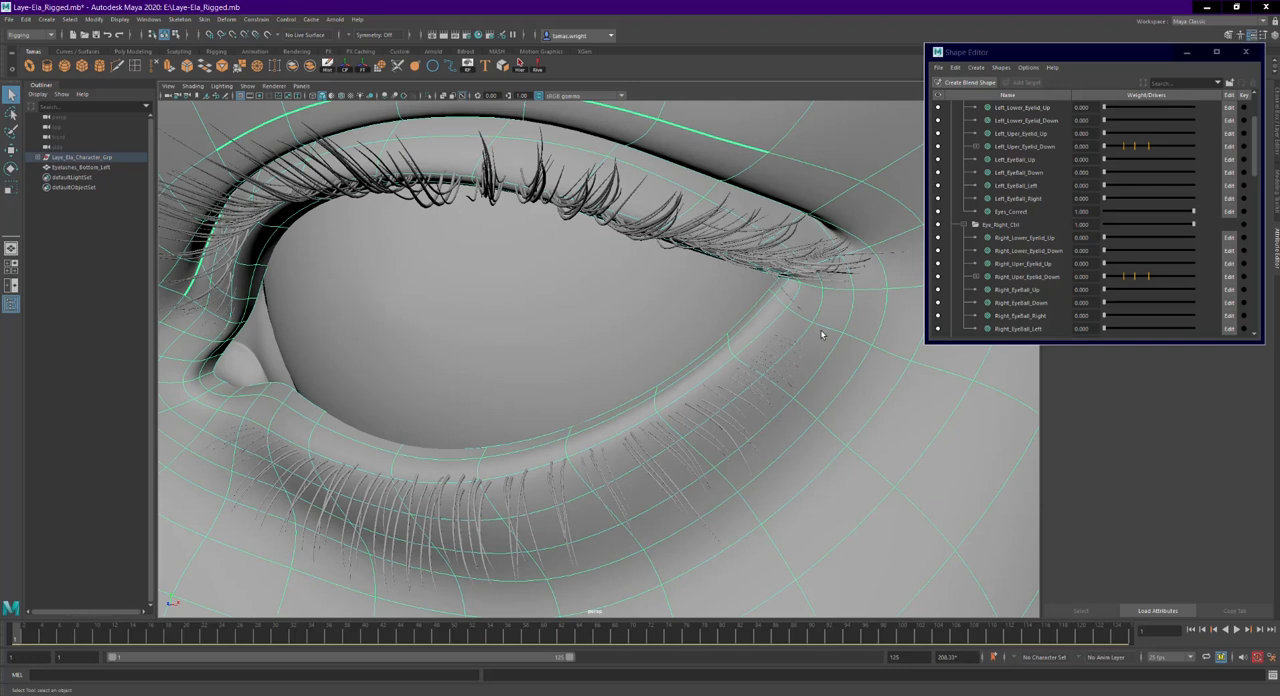
{"action": "left_click_drag", "start_coordinate": [822, 335], "coordinate": [815, 301], "text": "alt"}
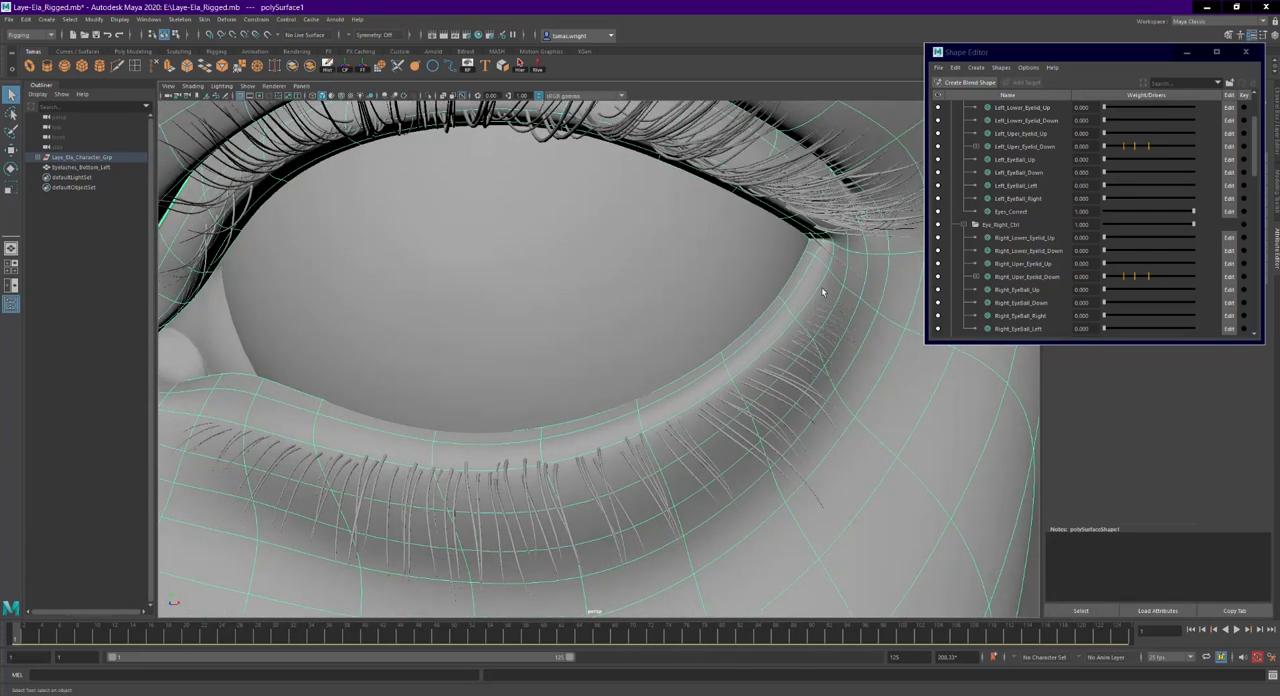
{"action": "right_click_drag", "start_coordinate": [793, 326], "coordinate": [826, 275]}
{"action": "left_click", "coordinate": [748, 385]}
{"action": "left_click_drag", "start_coordinate": [612, 464], "coordinate": [466, 464], "text": "alt"}
{"action": "middle_click_drag", "start_coordinate": [602, 402], "coordinate": [440, 420], "text": "alt"}
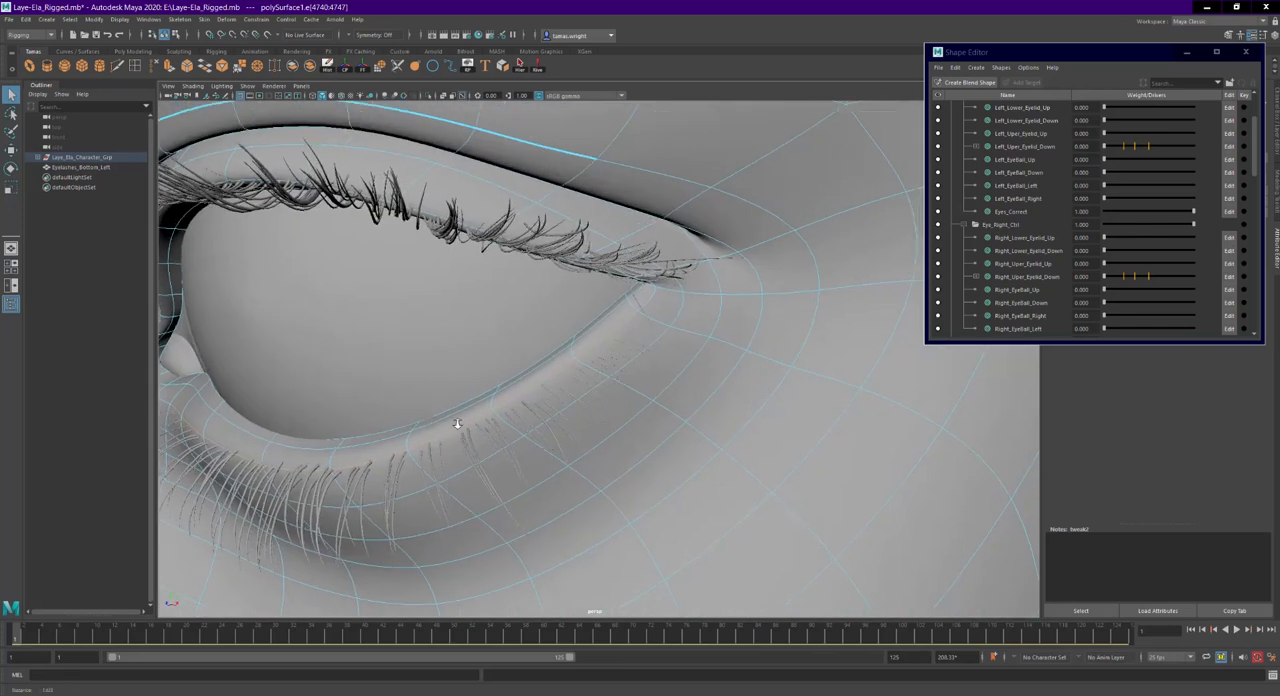
{"action": "right_click_drag", "start_coordinate": [440, 420], "coordinate": [573, 416], "text": "alt"}
{"action": "right_click_drag", "start_coordinate": [683, 349], "coordinate": [730, 335]}
{"action": "middle_click_drag", "start_coordinate": [577, 353], "coordinate": [716, 289], "text": "alt"}
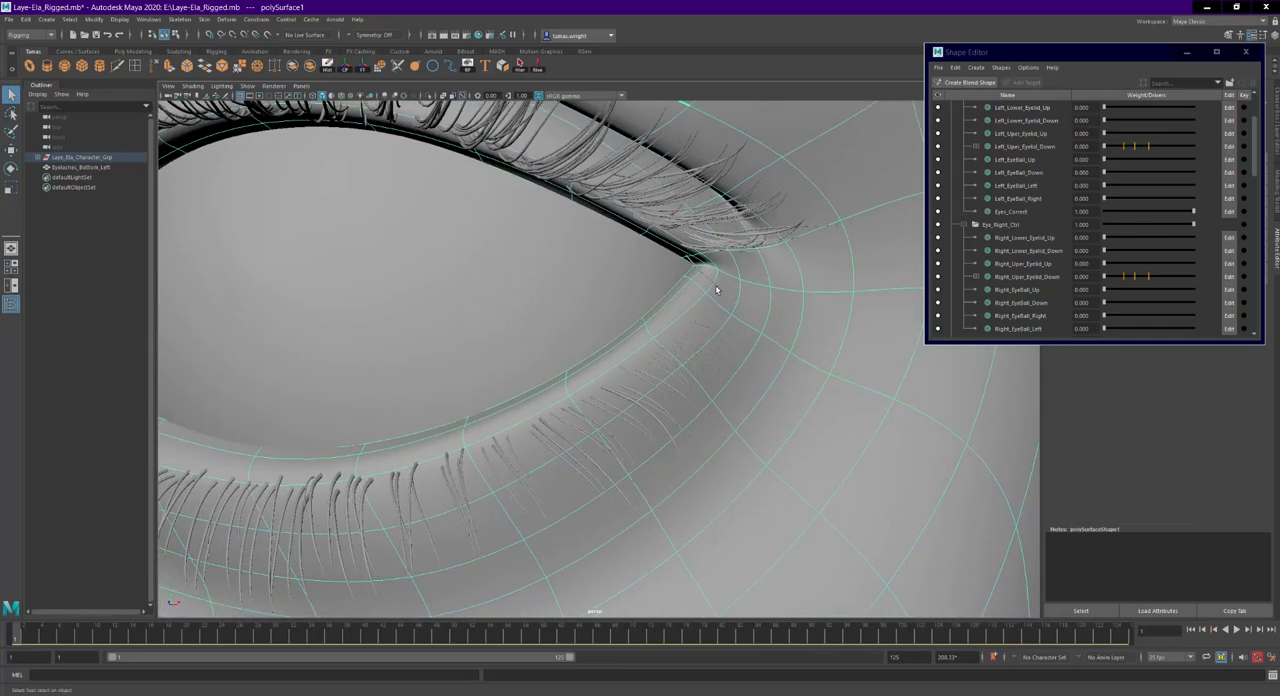
{"action": "left_click", "coordinate": [428, 96]}
{"action": "scroll", "coordinate": [680, 328], "scroll_direction": "up", "scroll_amount": 6}
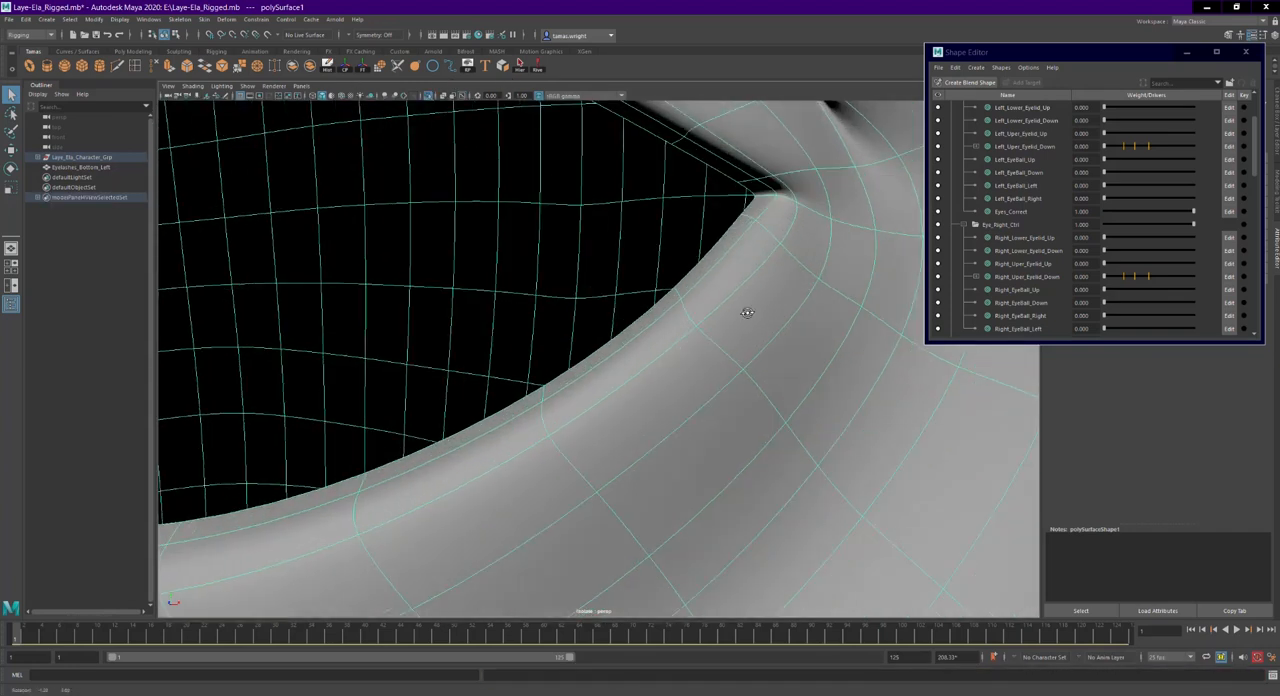
- Create a rivet from two neighbouring edges at the outer corner of the left lower eyelid with the MEL command "rivet"
{"action": "left_click_drag", "start_coordinate": [719, 344], "coordinate": [737, 329], "text": "alt"}
{"action": "right_click_drag", "start_coordinate": [737, 302], "coordinate": [737, 280]}
{"action": "left_click", "coordinate": [760, 262]}
{"action": "left_click", "coordinate": [733, 300], "text": "shift"}
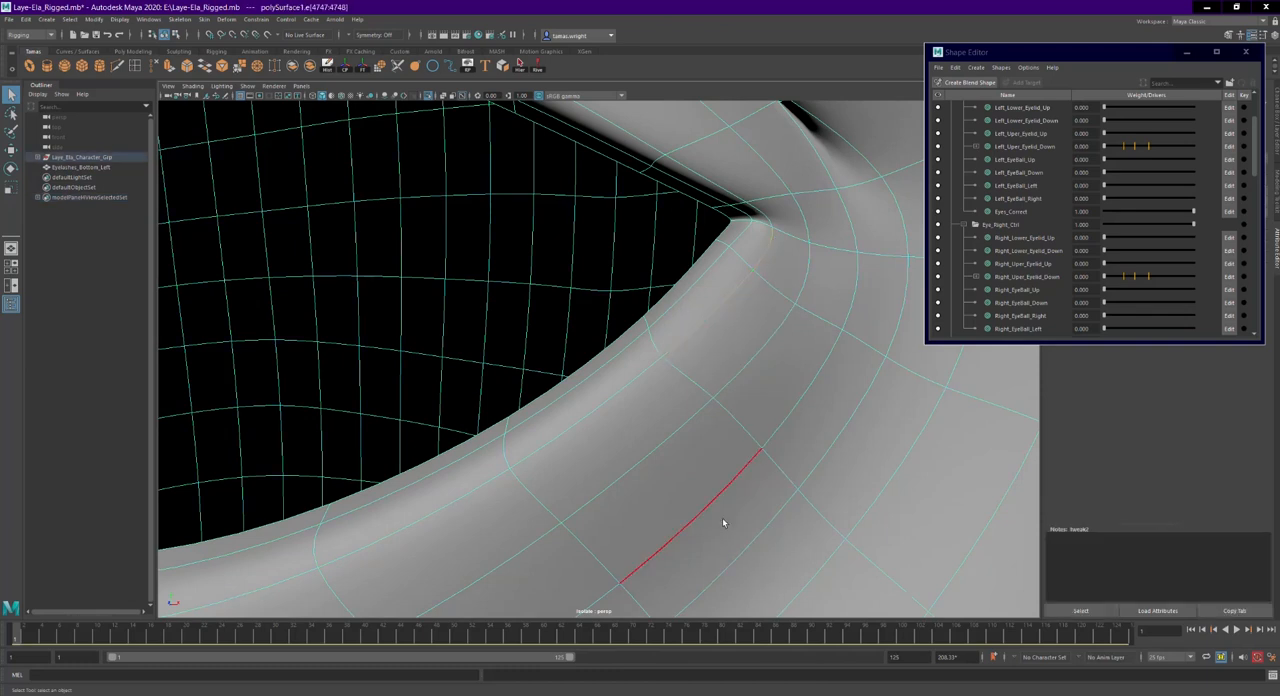
{"action": "left_click", "coordinate": [79, 676]}
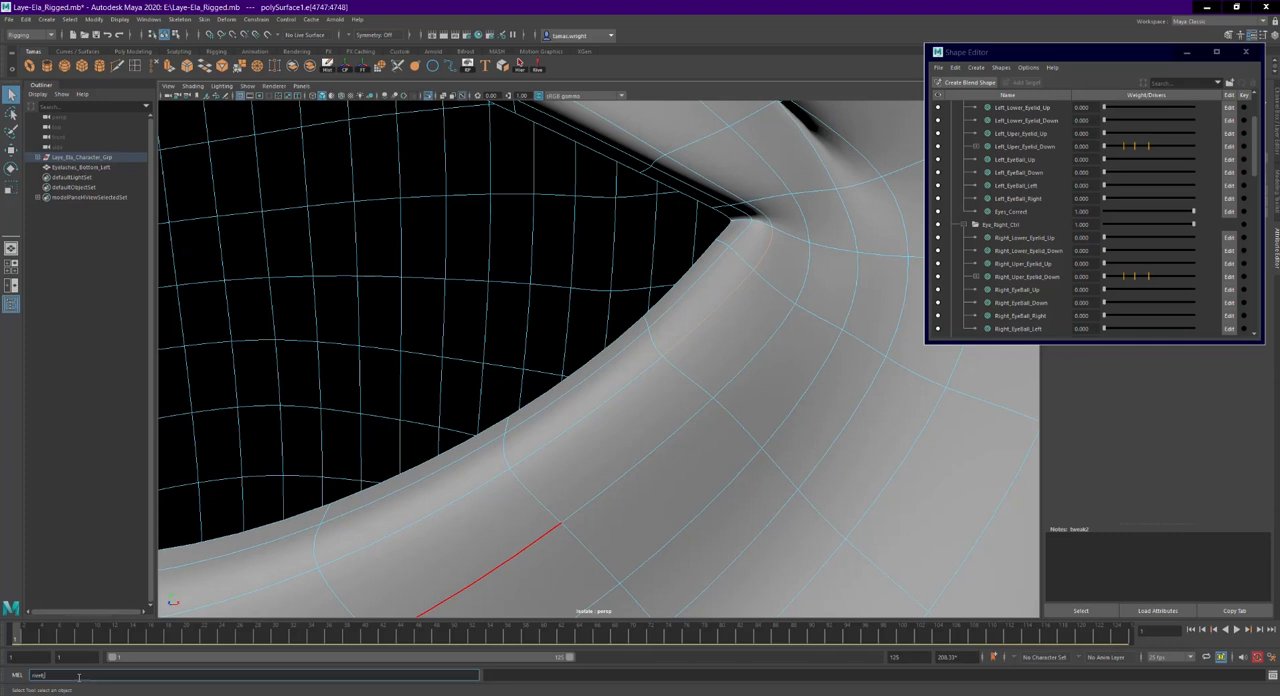
{"action": "type", "text": "rivet"}
{"action": "key", "text": "Return"}
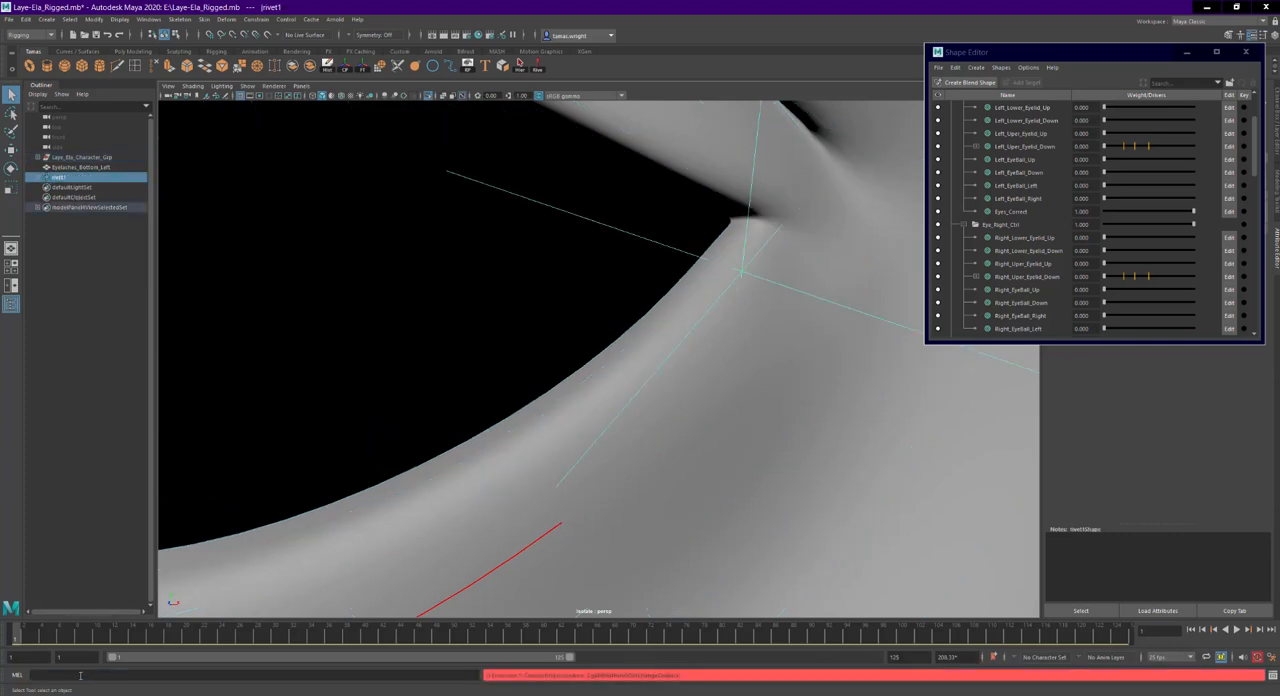
- Test how the new rivet follows the eyelid by moving the Left_Lower_Eyelid_Up weight and returning it to 0
{"action": "right_click_drag", "start_coordinate": [868, 412], "coordinate": [443, 409], "text": "alt"}
{"action": "mouse_move", "coordinate": [442, 410]}
{"action": "left_mouse_down", "text": "alt"}
{"action": "mouse_move", "coordinate": [504, 402]}
{"action": "mouse_move", "coordinate": [449, 406]}
{"action": "left_mouse_up", "text": "alt"}
{"action": "right_click_drag", "start_coordinate": [449, 406], "coordinate": [611, 426], "text": "alt"}
{"action": "left_click_drag", "start_coordinate": [595, 424], "coordinate": [649, 415], "text": "alt"}
{"action": "scroll", "coordinate": [836, 358], "scroll_direction": "down", "scroll_amount": 1}
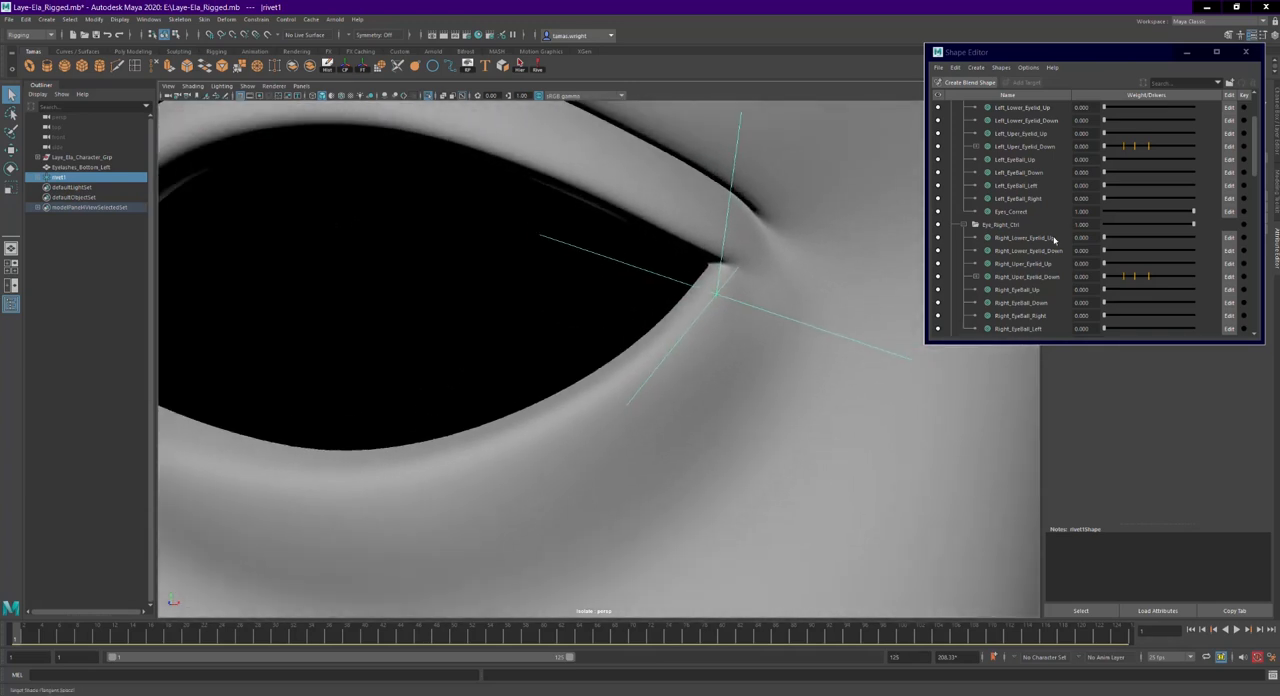
{"action": "scroll", "coordinate": [1054, 228], "scroll_direction": "up", "scroll_amount": 2}
{"action": "left_click_drag", "start_coordinate": [1105, 147], "coordinate": [1052, 231]}
- Create a second rivet on the next pair of lower eyelid edges, just inward of the outer-corner rivet
{"action": "left_click", "coordinate": [709, 357]}
{"action": "scroll", "coordinate": [716, 357], "scroll_direction": "up", "scroll_amount": 2}
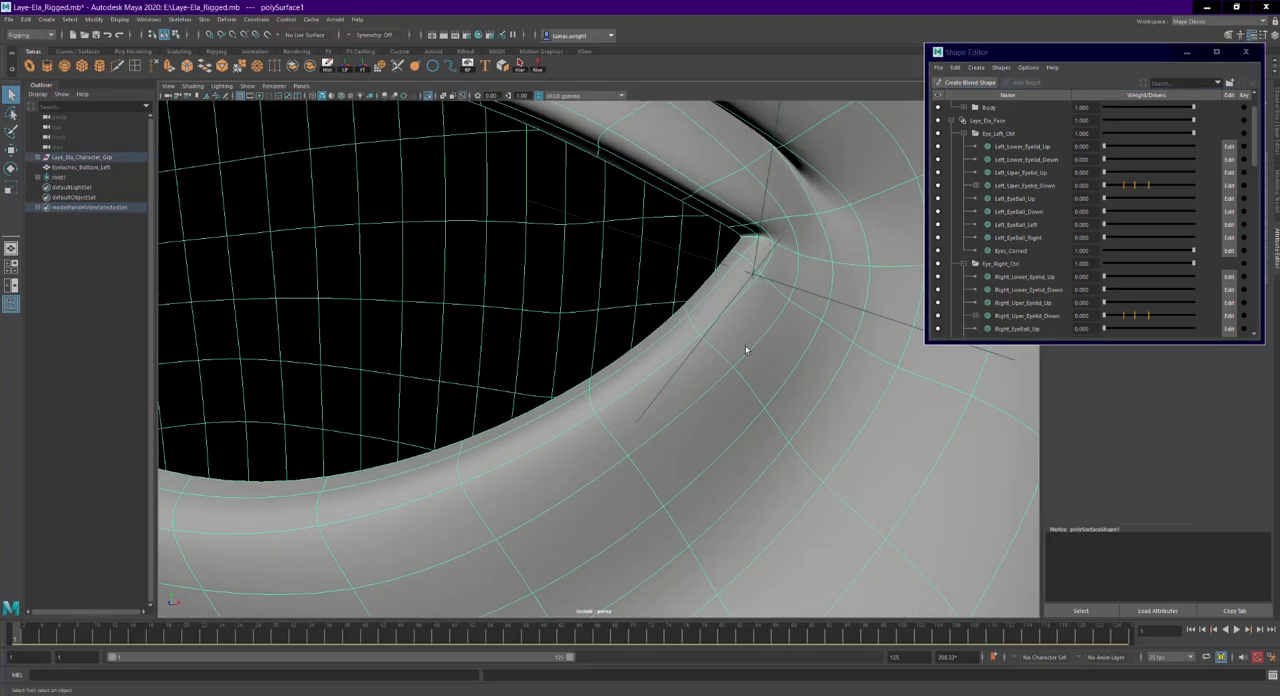
{"action": "right_click_drag", "start_coordinate": [753, 345], "coordinate": [734, 314]}
{"action": "left_click", "coordinate": [717, 337]}
{"action": "left_click", "coordinate": [679, 352], "text": "shift"}
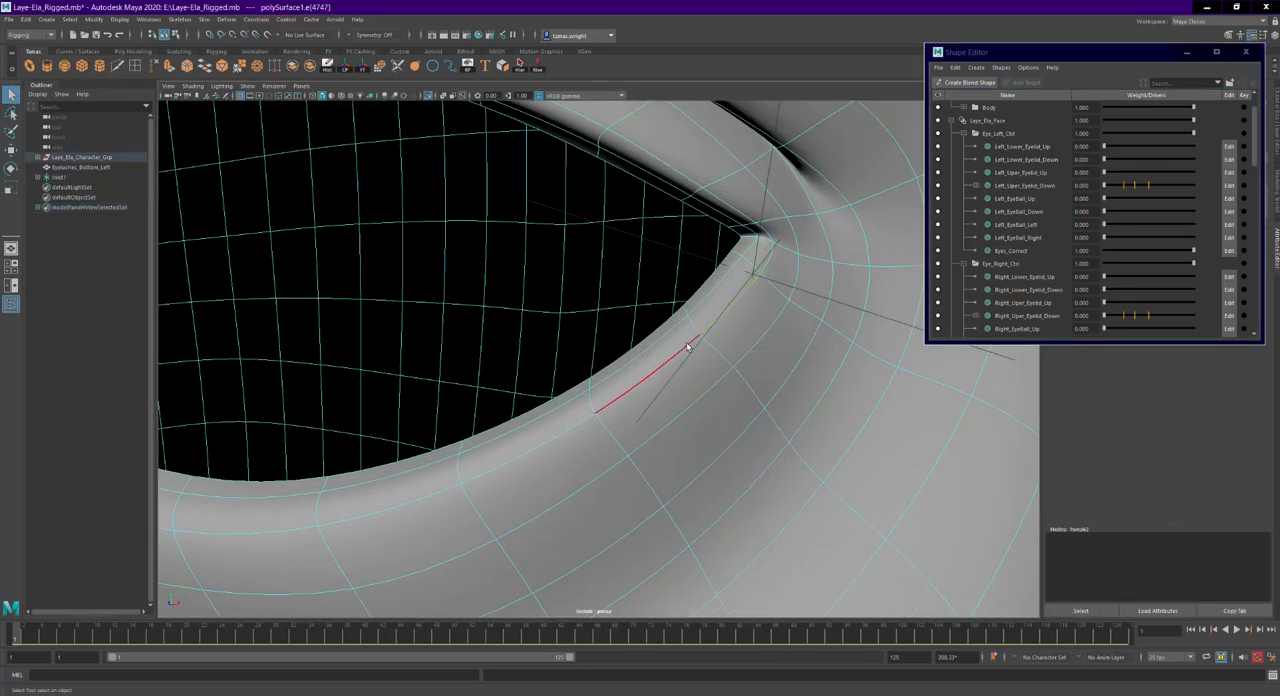
{"action": "key", "text": "g"}
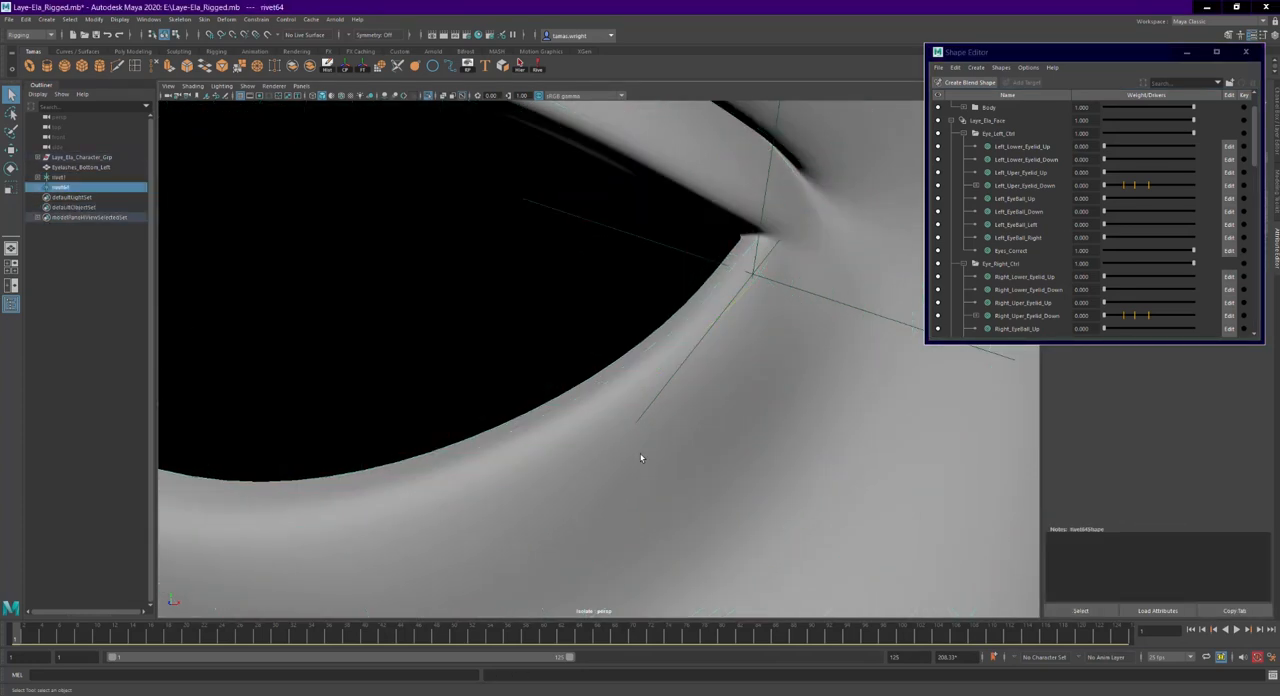
- Create a third rivet on the following edge pair along the lower eyelid rim, continuing toward the nose
{"action": "middle_click_drag", "start_coordinate": [634, 456], "coordinate": [727, 394], "text": "alt"}
{"action": "right_click_drag", "start_coordinate": [746, 386], "coordinate": [736, 362]}
{"action": "left_click", "coordinate": [665, 360]}
{"action": "left_click", "coordinate": [643, 371], "text": "shift"}
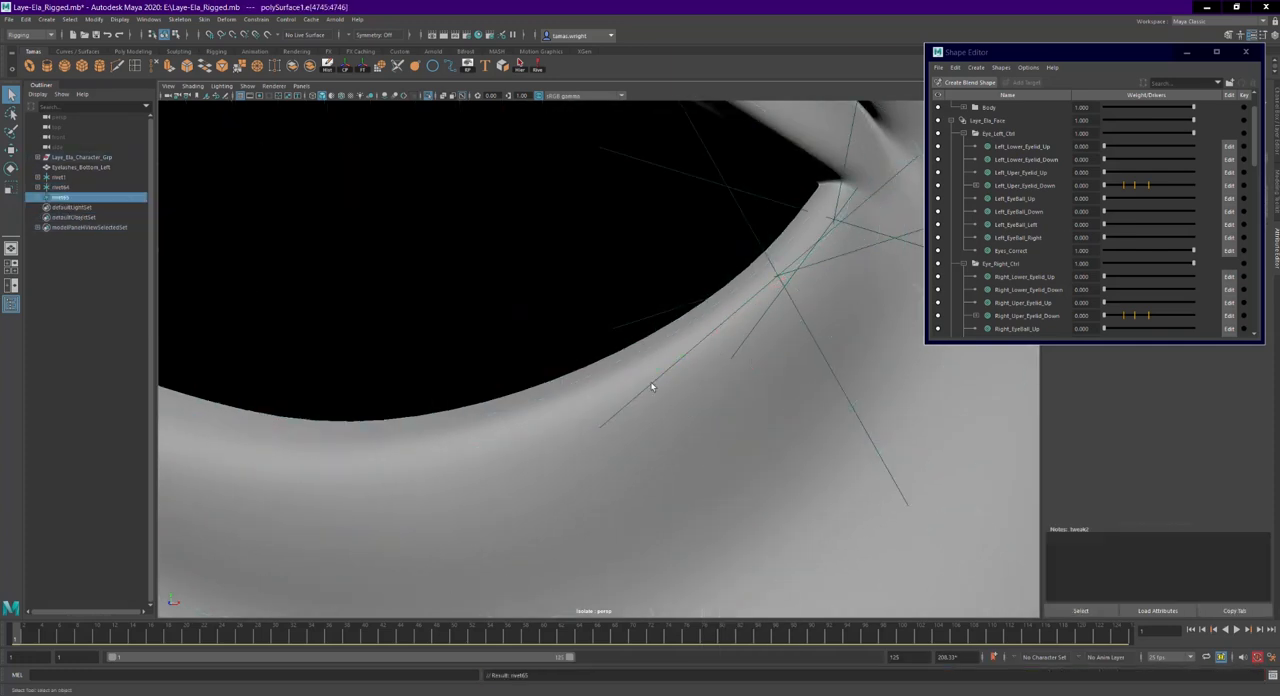
{"action": "key", "text": "g"}
- Create a fourth rivet on the next edge pair along the outer half of the lower eyelid
{"action": "scroll", "coordinate": [643, 375], "scroll_direction": "down", "scroll_amount": 2}
{"action": "middle_click_drag", "start_coordinate": [560, 445], "coordinate": [677, 394], "text": "alt"}
{"action": "left_click_drag", "start_coordinate": [702, 394], "coordinate": [735, 392], "text": "alt"}
{"action": "left_click", "coordinate": [735, 390]}
{"action": "right_click_drag", "start_coordinate": [736, 381], "coordinate": [738, 352]}
{"action": "left_click", "coordinate": [747, 344]}
{"action": "left_click", "coordinate": [684, 378], "text": "shift"}
{"action": "key", "text": "g"}
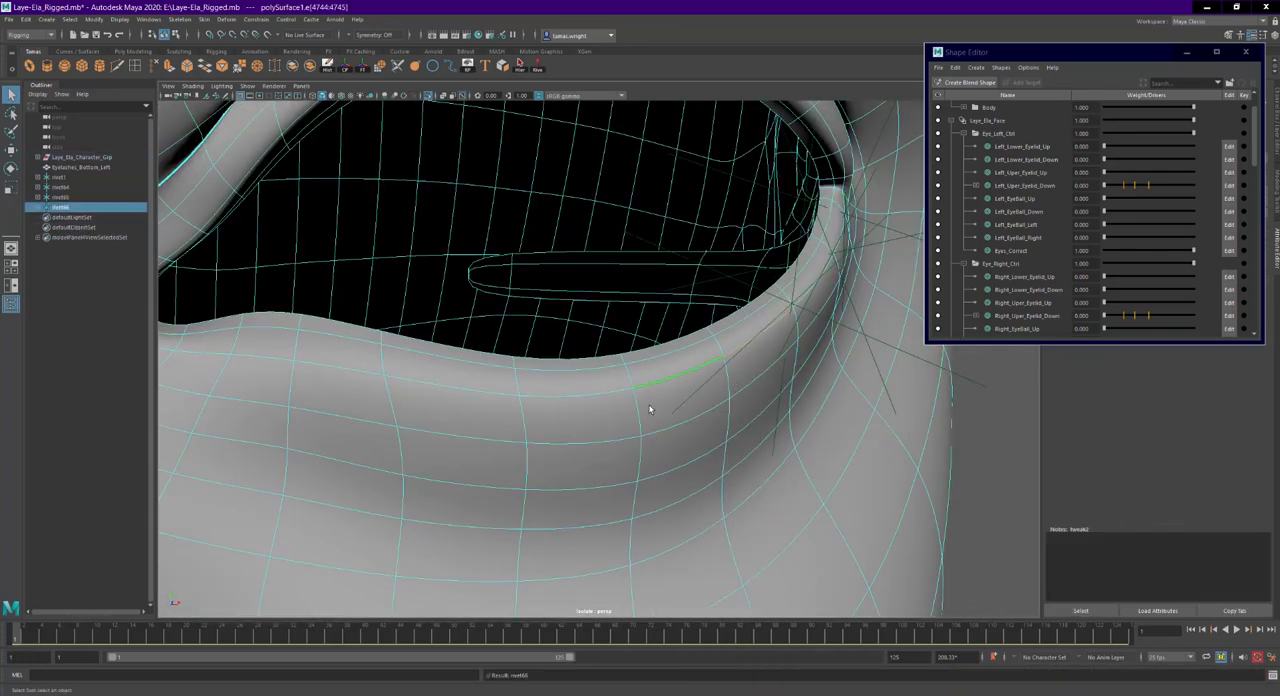
- Create a fifth rivet on the next edge pair near the middle of the lower eyelid rim
{"action": "left_click", "coordinate": [636, 410]}
{"action": "right_click_drag", "start_coordinate": [637, 410], "coordinate": [643, 388]}
{"action": "left_click", "coordinate": [661, 383]}
{"action": "left_click", "coordinate": [606, 392], "text": "shift"}
{"action": "key", "text": "g"}
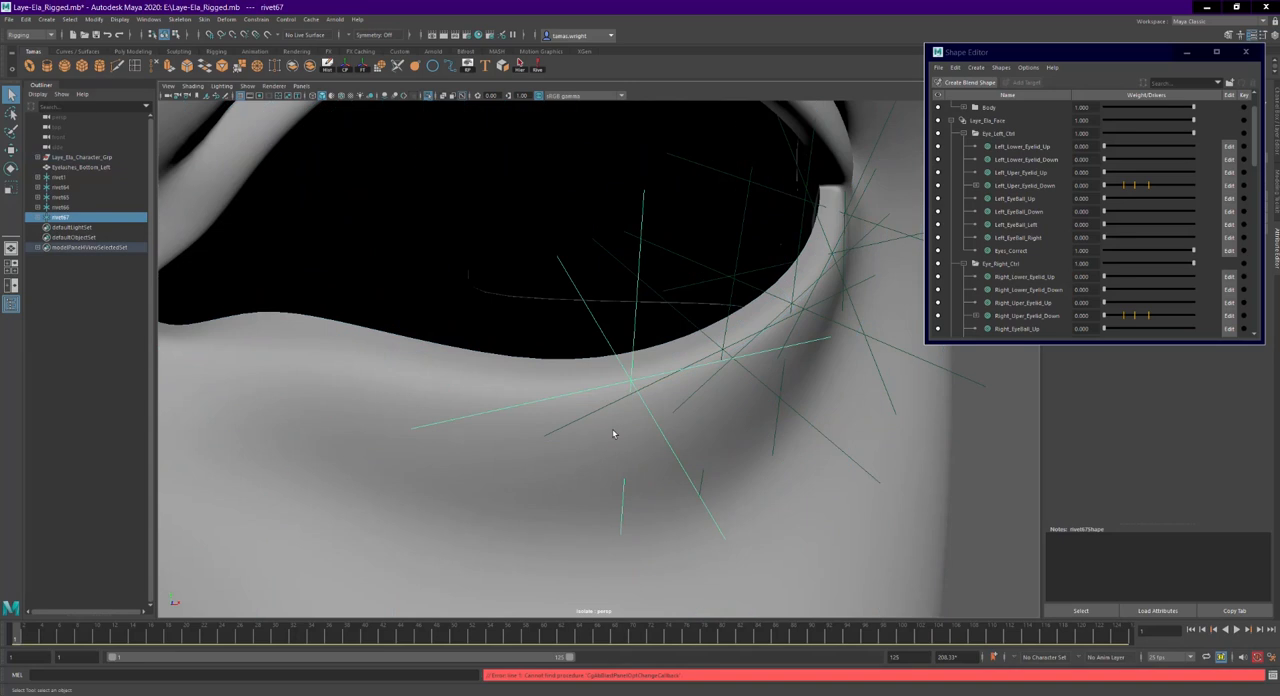
- Create a sixth rivet on the edge pair just past the middle of the lower eyelid, toward the inner corner
{"action": "left_click_drag", "start_coordinate": [600, 437], "coordinate": [657, 458], "text": "alt"}
{"action": "left_click", "coordinate": [657, 460]}
{"action": "right_click_drag", "start_coordinate": [657, 460], "coordinate": [652, 429]}
{"action": "left_click", "coordinate": [645, 410]}
{"action": "left_click", "coordinate": [563, 406], "text": "shift"}
{"action": "key", "text": "g"}
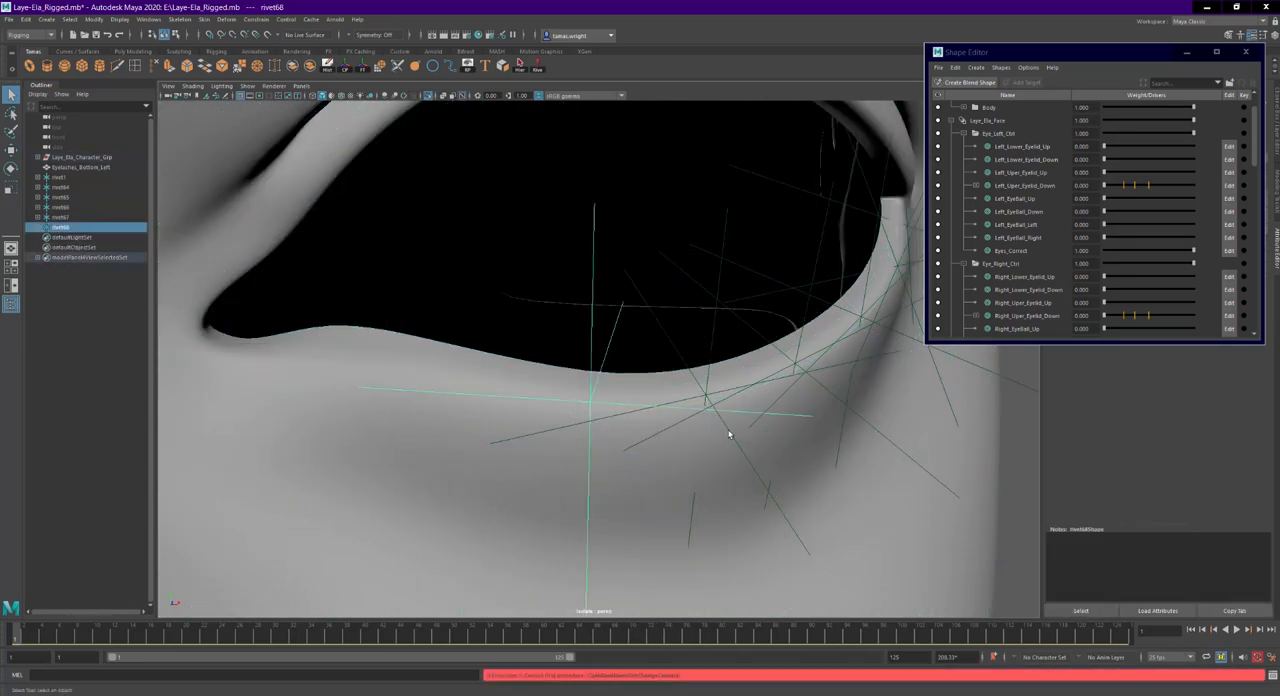
- Create a seventh rivet on the next edge pair along the inner half of the lower eyelid
{"action": "left_click_drag", "start_coordinate": [714, 429], "coordinate": [738, 436], "text": "alt"}
{"action": "left_click", "coordinate": [697, 437]}
{"action": "right_click_drag", "start_coordinate": [695, 436], "coordinate": [690, 408]}
{"action": "left_click", "coordinate": [676, 423]}
{"action": "left_click", "coordinate": [605, 403], "text": "shift"}
{"action": "key", "text": "g"}
- Create an eighth rivet on the following edge pair, close to the inner corner of the lower eyelid
{"action": "left_click_drag", "start_coordinate": [683, 418], "coordinate": [705, 420], "text": "alt"}
{"action": "left_click", "coordinate": [673, 424]}
{"action": "right_click_drag", "start_coordinate": [672, 424], "coordinate": [678, 396]}
{"action": "left_click", "coordinate": [697, 411]}
{"action": "left_click", "coordinate": [650, 406], "text": "shift"}
{"action": "key", "text": "g"}
- Create the ninth and last rivet on the edge pair beside the inner corner of the lower eyelid
{"action": "left_click_drag", "start_coordinate": [642, 414], "coordinate": [620, 413], "text": "alt"}
{"action": "left_click", "coordinate": [620, 413]}
{"action": "right_click_drag", "start_coordinate": [620, 413], "coordinate": [622, 398]}
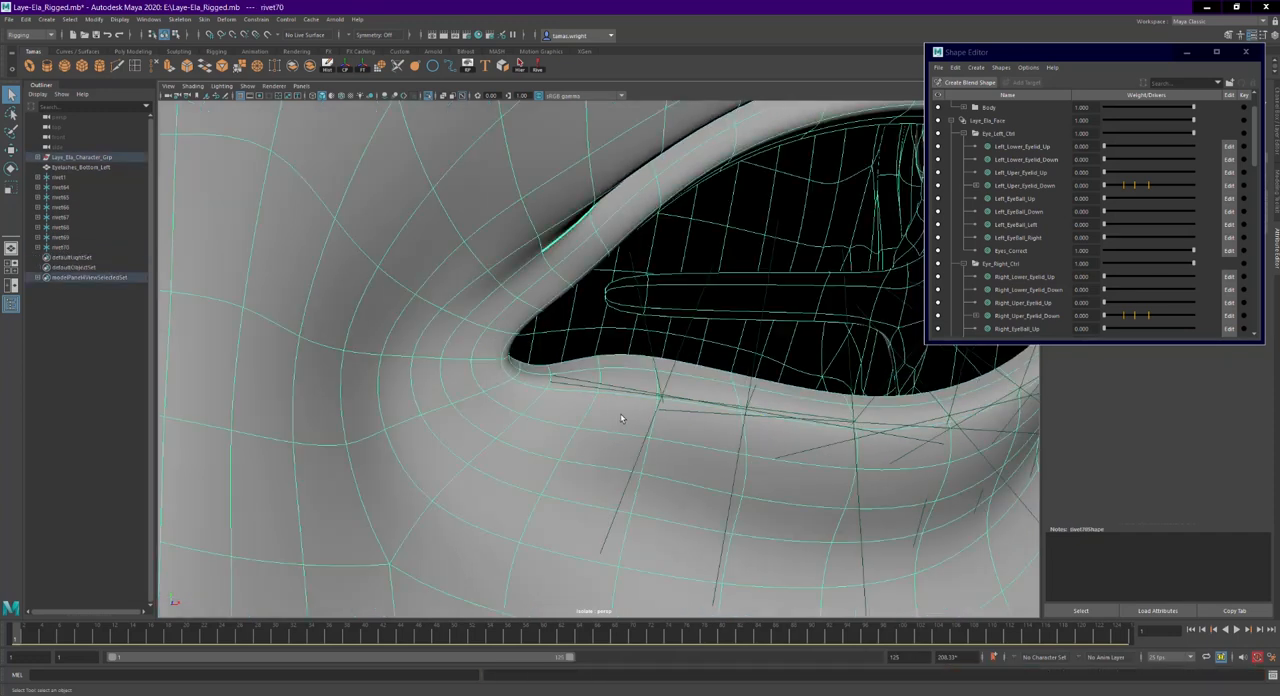
{"action": "left_click", "coordinate": [579, 398]}
{"action": "left_click_drag", "start_coordinate": [580, 400], "coordinate": [566, 423], "text": "alt"}
{"action": "scroll", "coordinate": [566, 423], "scroll_direction": "down", "scroll_amount": 4}
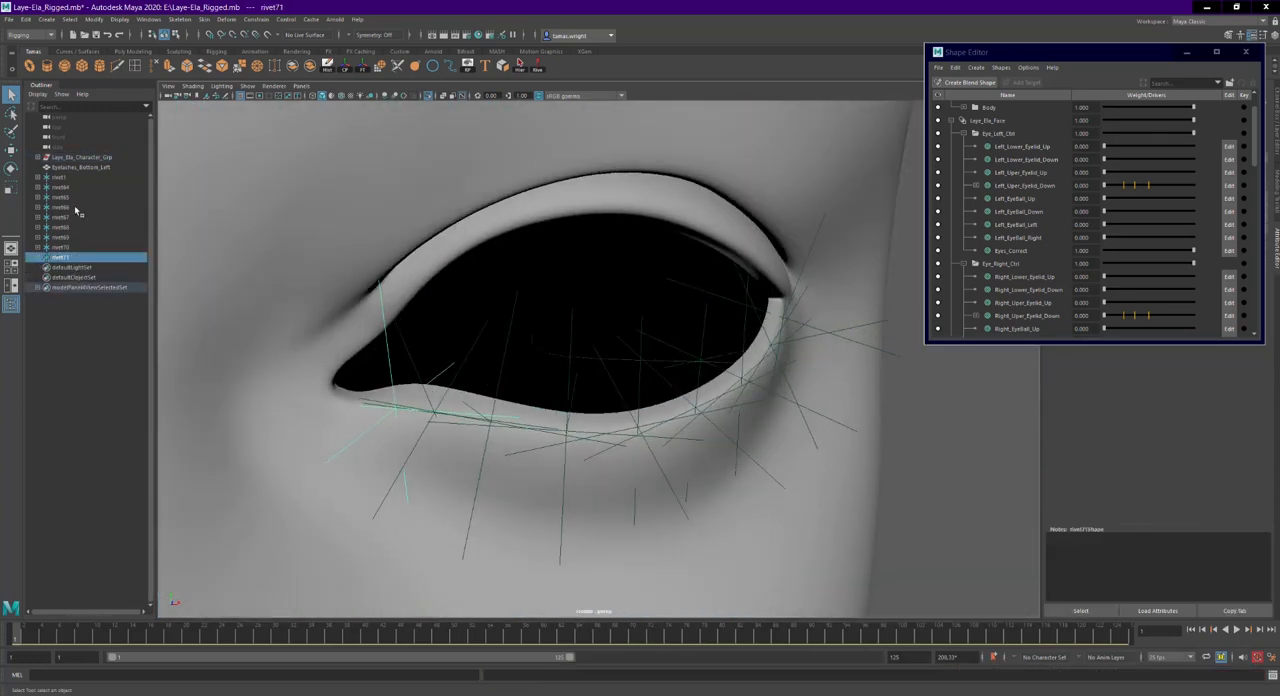
- Select all nine rivets and set their Scale X, Y and Z to 0.3
{"action": "left_click", "coordinate": [64, 178], "text": "shift"}
{"action": "left_click_drag", "start_coordinate": [1050, 51], "coordinate": [947, 61]}
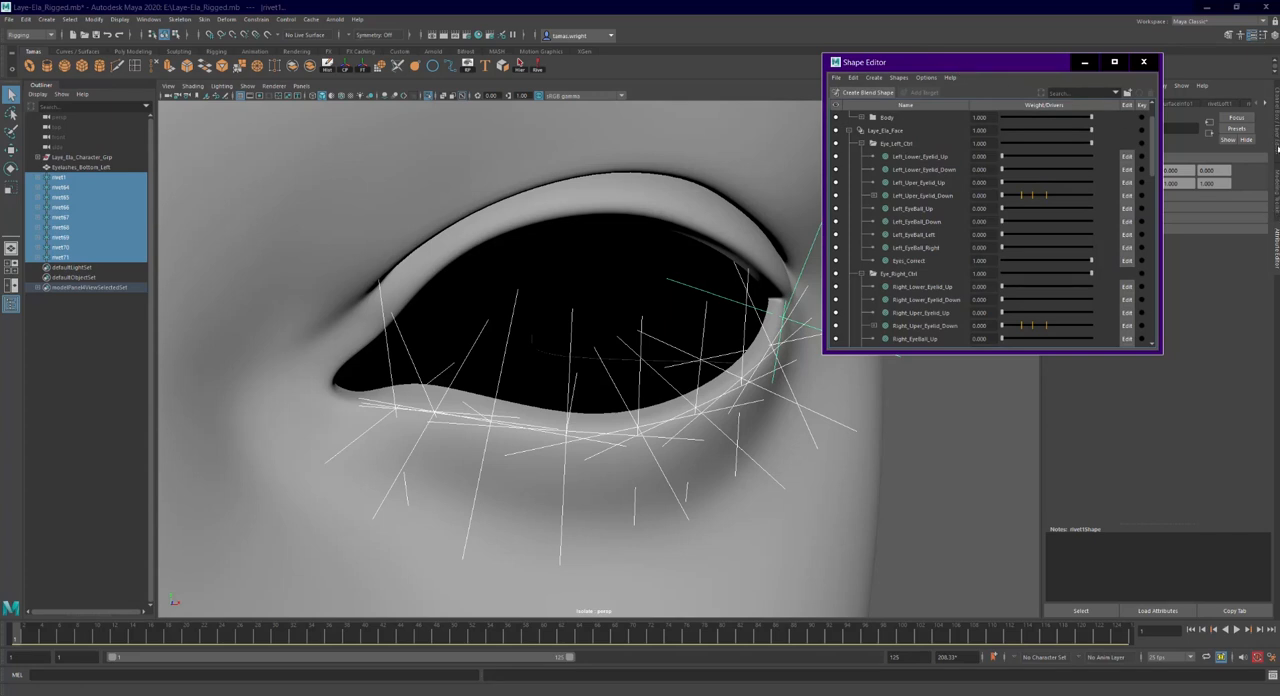
{"action": "left_click", "coordinate": [1277, 155]}
{"action": "left_click_drag", "start_coordinate": [1250, 161], "coordinate": [1262, 179]}
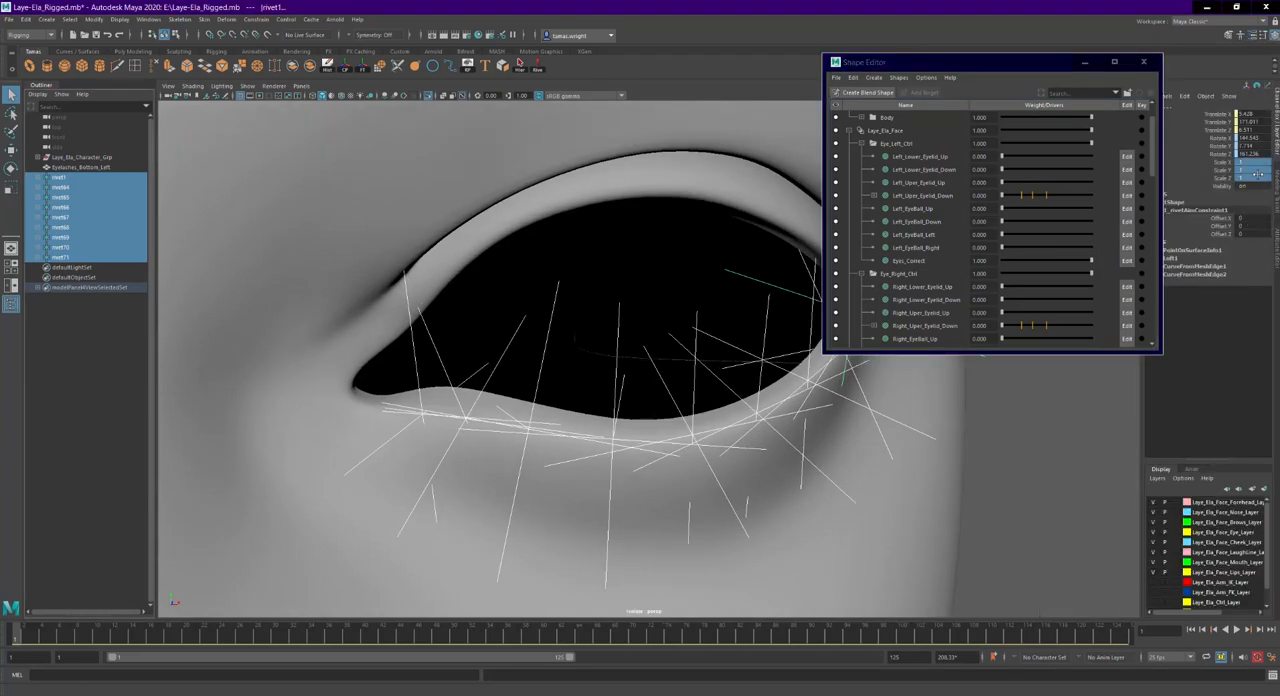
{"action": "key", "text": "Return"}
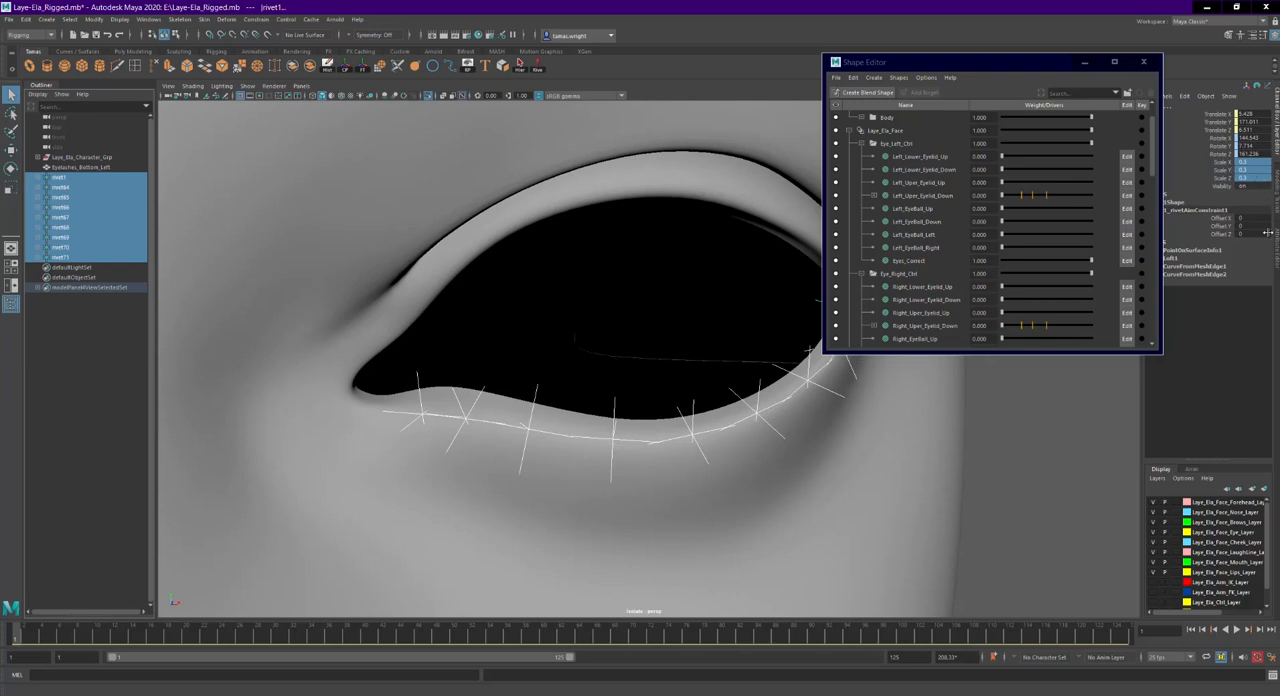
{"action": "left_click", "coordinate": [1277, 205]}
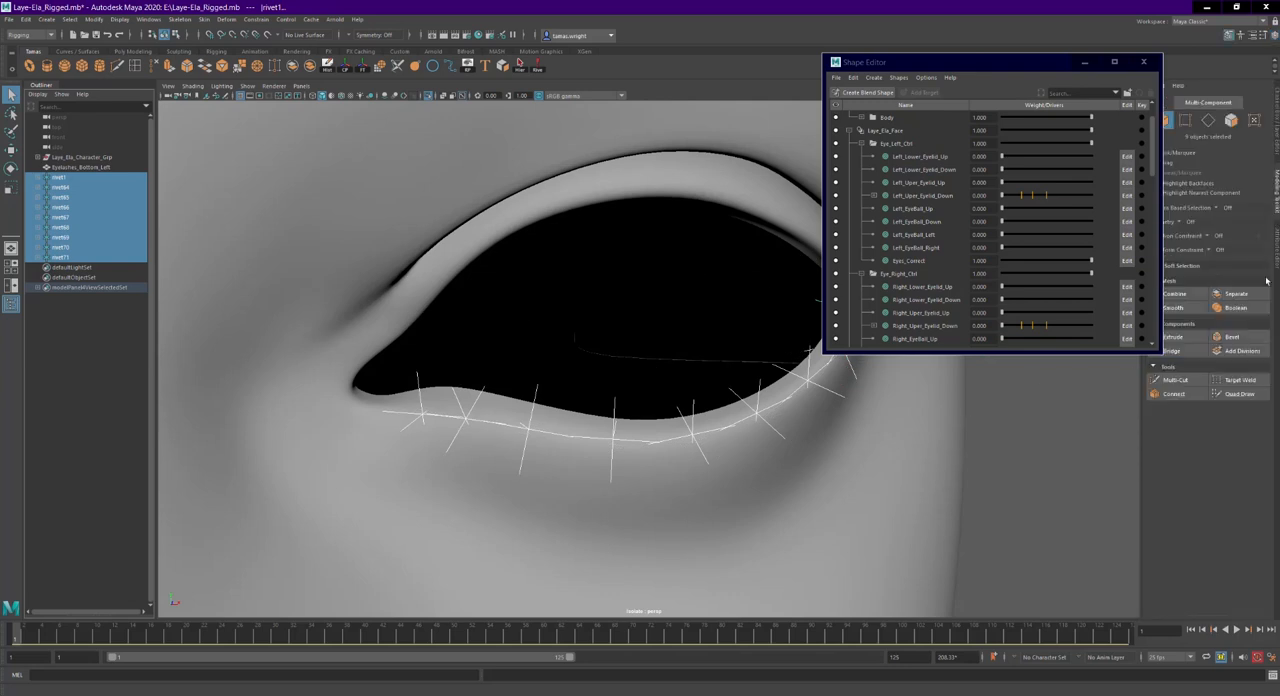
{"action": "key", "text": "ctrl+a"}
- Move the Shape Editor clear of the eye and test the rivets with the Left_Lower_Eyelid_Up weight, returning it to 0
{"action": "left_click_drag", "start_coordinate": [930, 377], "coordinate": [794, 391], "text": "alt"}
{"action": "scroll", "coordinate": [794, 391], "scroll_direction": "up", "scroll_amount": 2}
{"action": "left_click_drag", "start_coordinate": [1014, 62], "coordinate": [1130, 60]}
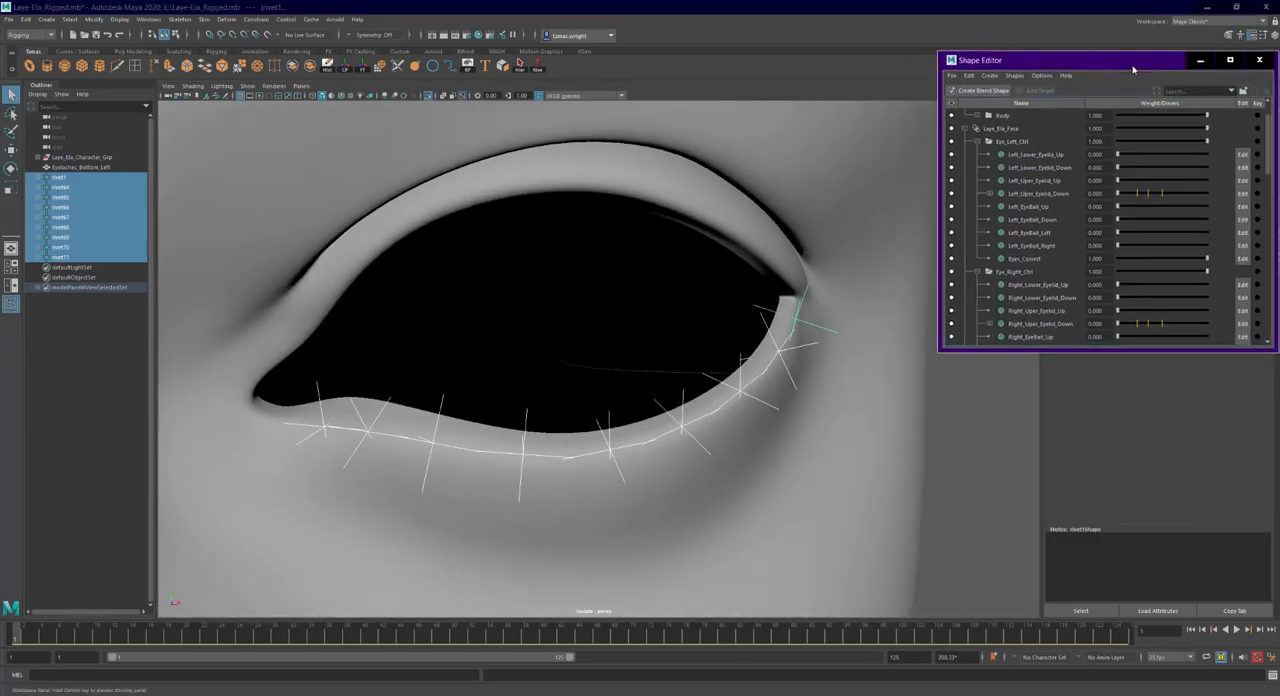
{"action": "middle_click_drag", "start_coordinate": [737, 325], "coordinate": [783, 310], "text": "alt"}
{"action": "left_click_drag", "start_coordinate": [783, 310], "coordinate": [887, 360], "text": "alt"}
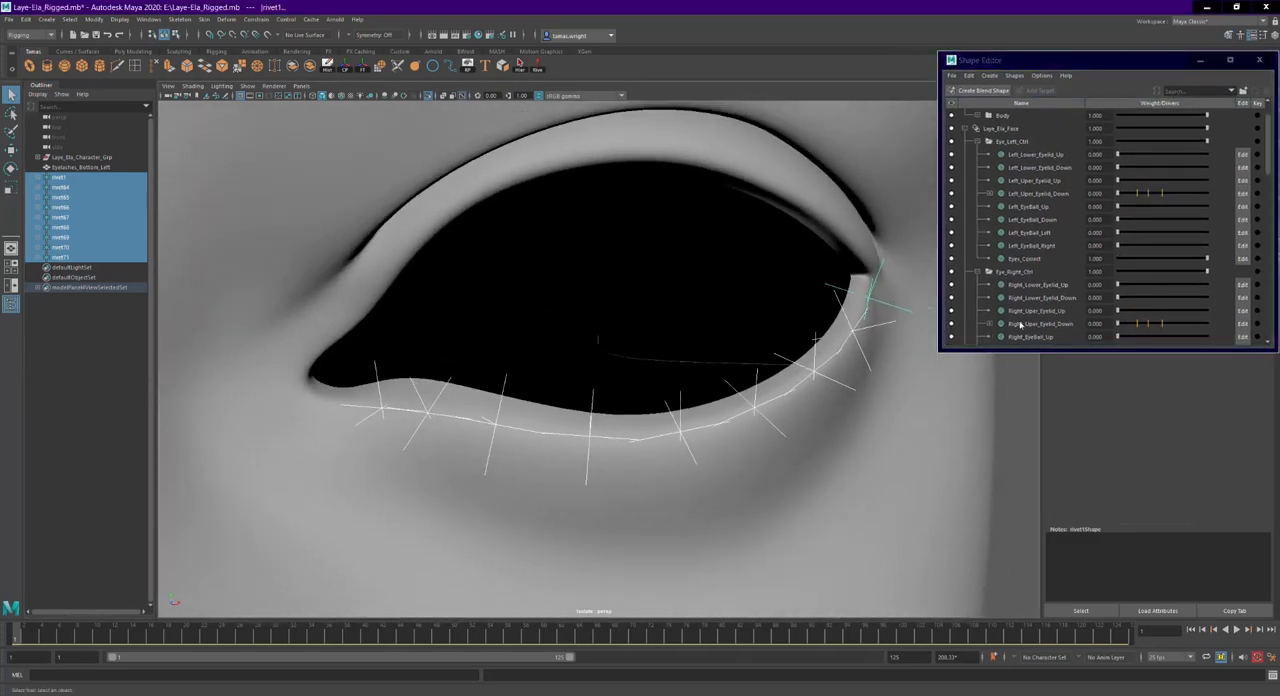
{"action": "left_click_drag", "start_coordinate": [1118, 157], "coordinate": [1075, 165]}
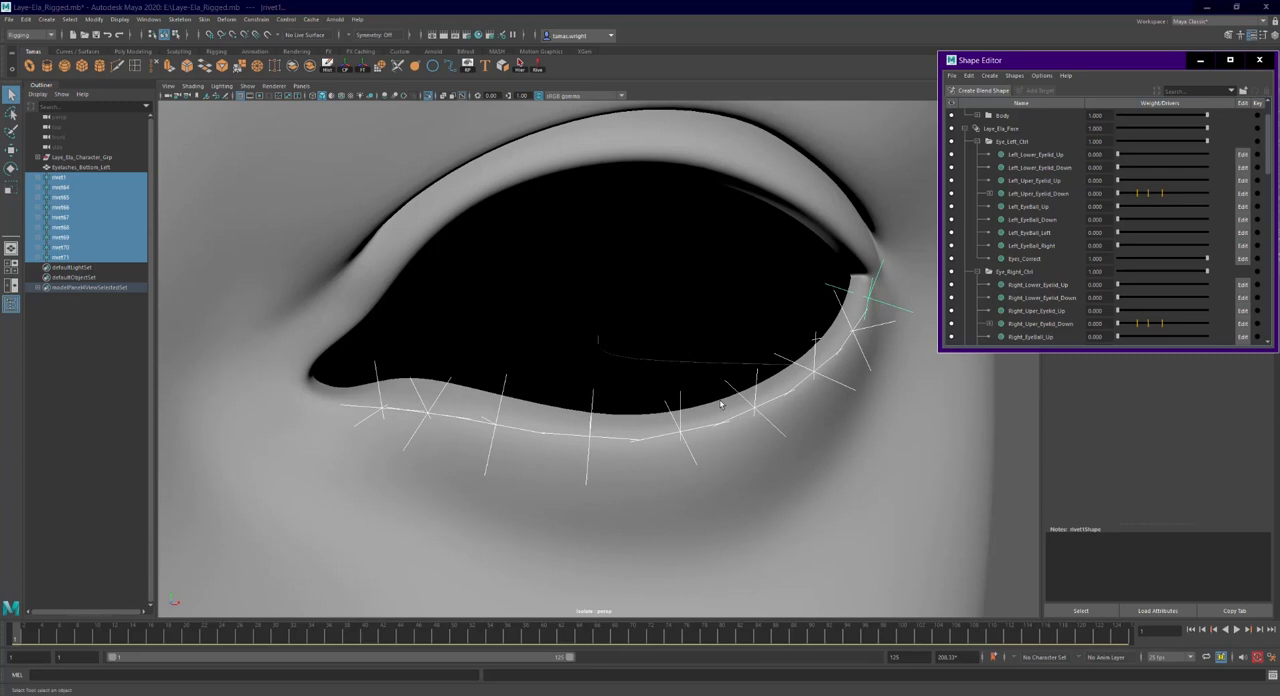
- Isolate only the nine rivets in the viewport and clear the selection
{"action": "scroll", "coordinate": [676, 358], "scroll_direction": "down", "scroll_amount": 3}
{"action": "left_click", "coordinate": [429, 96]}
{"action": "left_click", "coordinate": [429, 96]}
{"action": "left_click", "coordinate": [572, 322]}
{"action": "left_click_drag", "start_coordinate": [572, 322], "coordinate": [582, 378], "text": "alt"}
{"action": "middle_click_drag", "start_coordinate": [582, 378], "coordinate": [620, 377], "text": "alt"}
- Draw a joint chain from the outer to the inner corner of the lower eyelid, snapping one joint to each of the nine rivets
{"action": "left_click", "coordinate": [215, 51]}
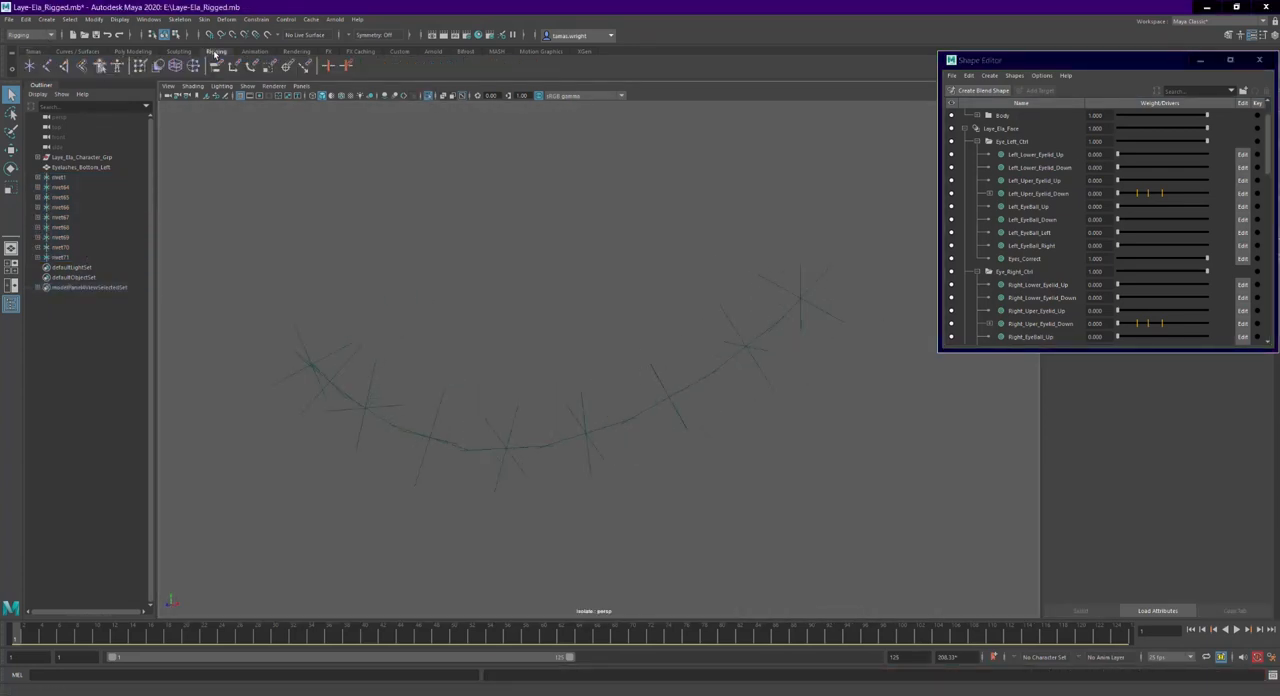
{"action": "left_click", "coordinate": [47, 66]}
{"action": "left_click_drag", "start_coordinate": [600, 268], "coordinate": [705, 295], "text": "alt"}
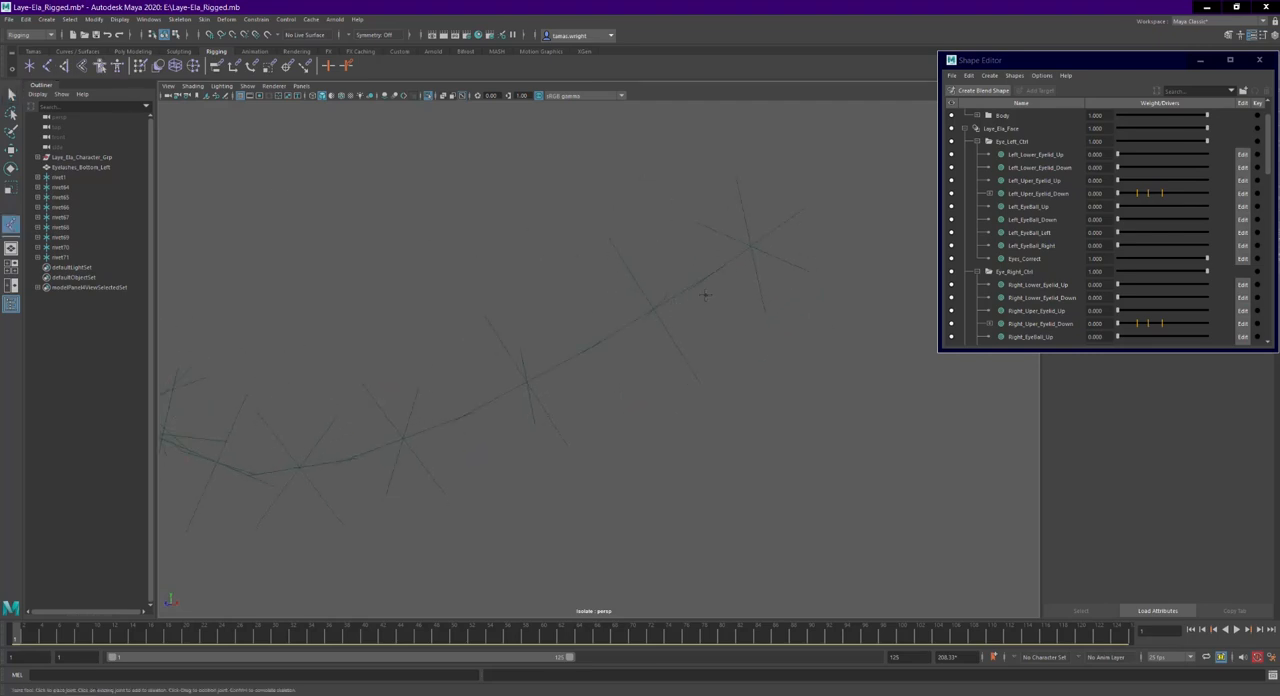
{"action": "left_click", "coordinate": [751, 243]}
{"action": "left_click", "coordinate": [654, 307]}
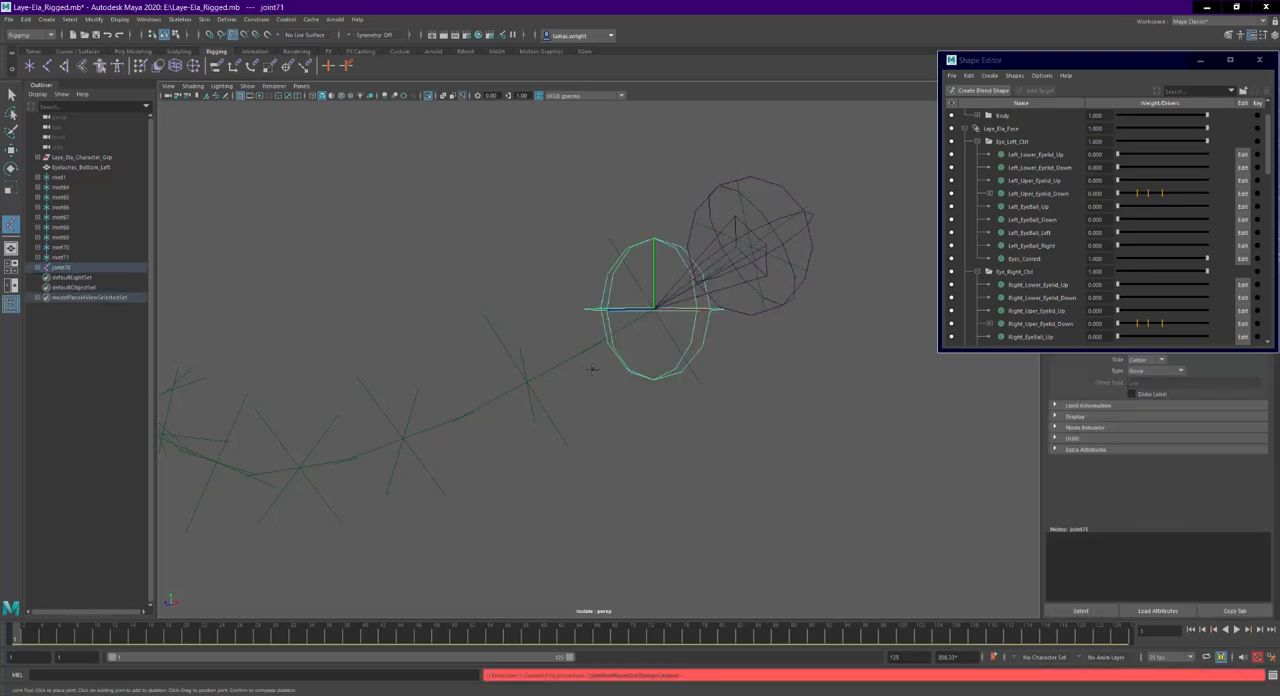
{"action": "left_click", "coordinate": [532, 378]}
{"action": "left_click", "coordinate": [412, 438]}
{"action": "left_click", "coordinate": [298, 465]}
{"action": "left_click", "coordinate": [216, 462]}
{"action": "left_click_drag", "start_coordinate": [347, 417], "coordinate": [529, 404], "text": "alt"}
{"action": "left_click", "coordinate": [566, 390]}
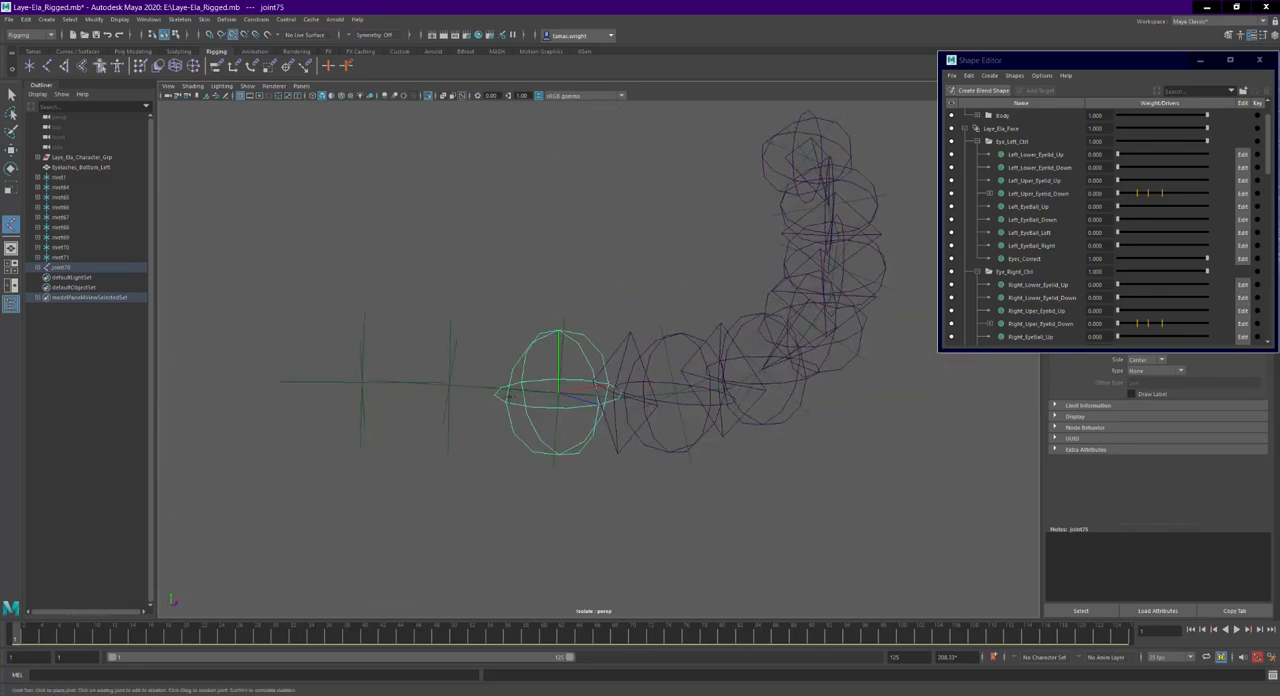
{"action": "left_click", "coordinate": [450, 384]}
{"action": "left_click", "coordinate": [362, 380]}
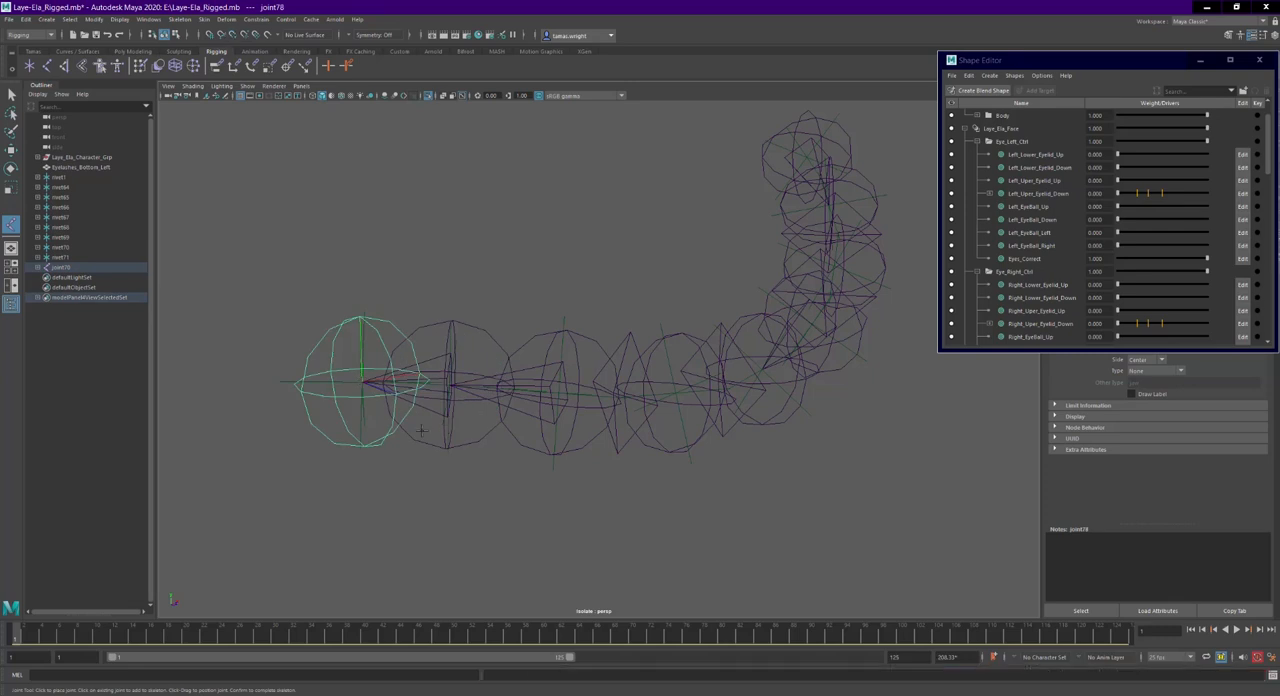
- Parent the three joints nearest the inner eye corner to the rivets they sit on
{"action": "key", "text": "q"}
{"action": "right_click_drag", "start_coordinate": [402, 420], "coordinate": [417, 437], "text": "alt"}
{"action": "middle_click_drag", "start_coordinate": [417, 437], "coordinate": [562, 350], "text": "alt"}
{"action": "right_click_drag", "start_coordinate": [562, 350], "coordinate": [566, 359], "text": "alt"}
{"action": "left_click_drag", "start_coordinate": [566, 359], "coordinate": [471, 270], "text": "alt"}
{"action": "key", "text": "p"}
{"action": "middle_click_drag", "start_coordinate": [694, 389], "coordinate": [449, 332], "text": "alt"}
{"action": "left_click", "coordinate": [429, 231]}
{"action": "left_click_drag", "start_coordinate": [429, 230], "coordinate": [422, 266], "text": "alt"}
{"action": "left_click", "coordinate": [392, 284], "text": "shift"}
{"action": "key", "text": "p"}
{"action": "left_click", "coordinate": [631, 296]}
{"action": "left_click", "coordinate": [642, 288], "text": "shift"}
{"action": "key", "text": "p"}
- Parent the three middle joints of the lower eyelid chain to their matching rivets
{"action": "middle_click_drag", "start_coordinate": [796, 368], "coordinate": [437, 372], "text": "alt"}
{"action": "left_click_drag", "start_coordinate": [437, 372], "coordinate": [463, 367], "text": "alt"}
{"action": "left_click", "coordinate": [449, 300]}
{"action": "left_click", "coordinate": [449, 287], "text": "shift"}
{"action": "key", "text": "p"}
{"action": "left_click", "coordinate": [560, 278]}
{"action": "left_click", "coordinate": [561, 280]}
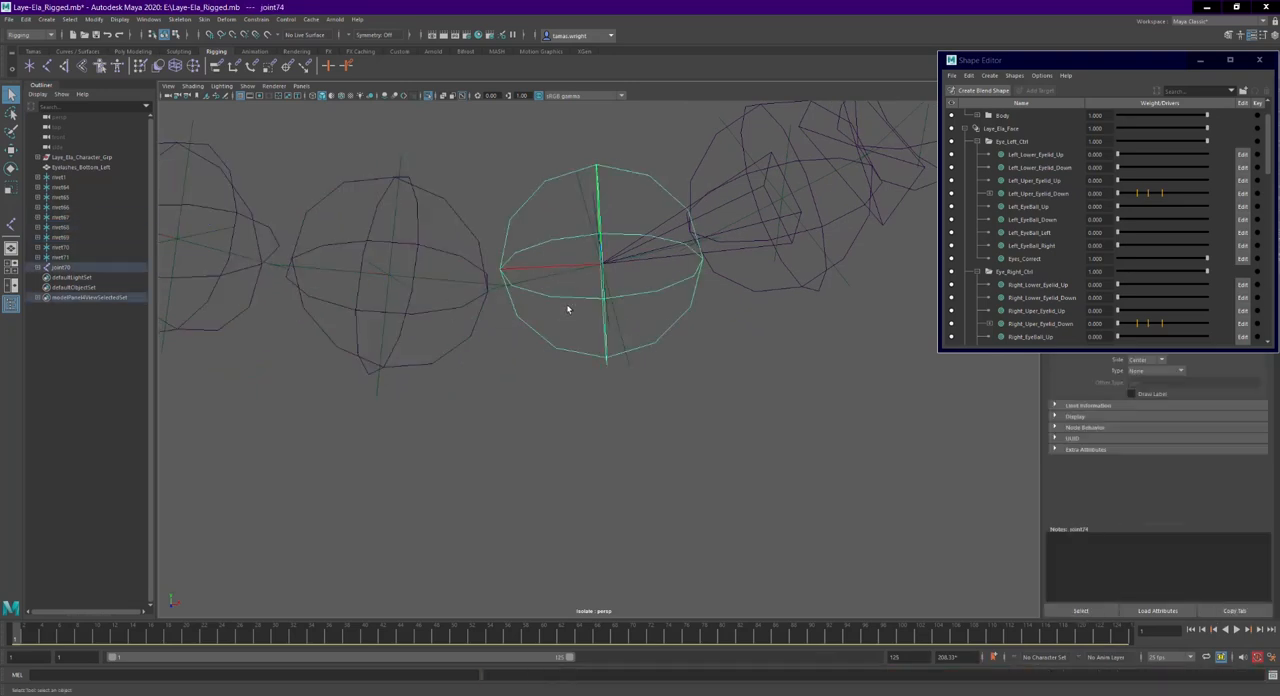
{"action": "key", "text": "p"}
{"action": "middle_click_drag", "start_coordinate": [650, 250], "coordinate": [434, 389], "text": "alt"}
{"action": "left_click_drag", "start_coordinate": [434, 389], "coordinate": [496, 407], "text": "alt"}
{"action": "left_click", "coordinate": [496, 405]}
{"action": "left_click", "coordinate": [462, 399], "text": "shift"}
{"action": "key", "text": "p"}
- Parent the last three joints toward the outer eye corner to their matching rivets
{"action": "left_click", "coordinate": [622, 373]}
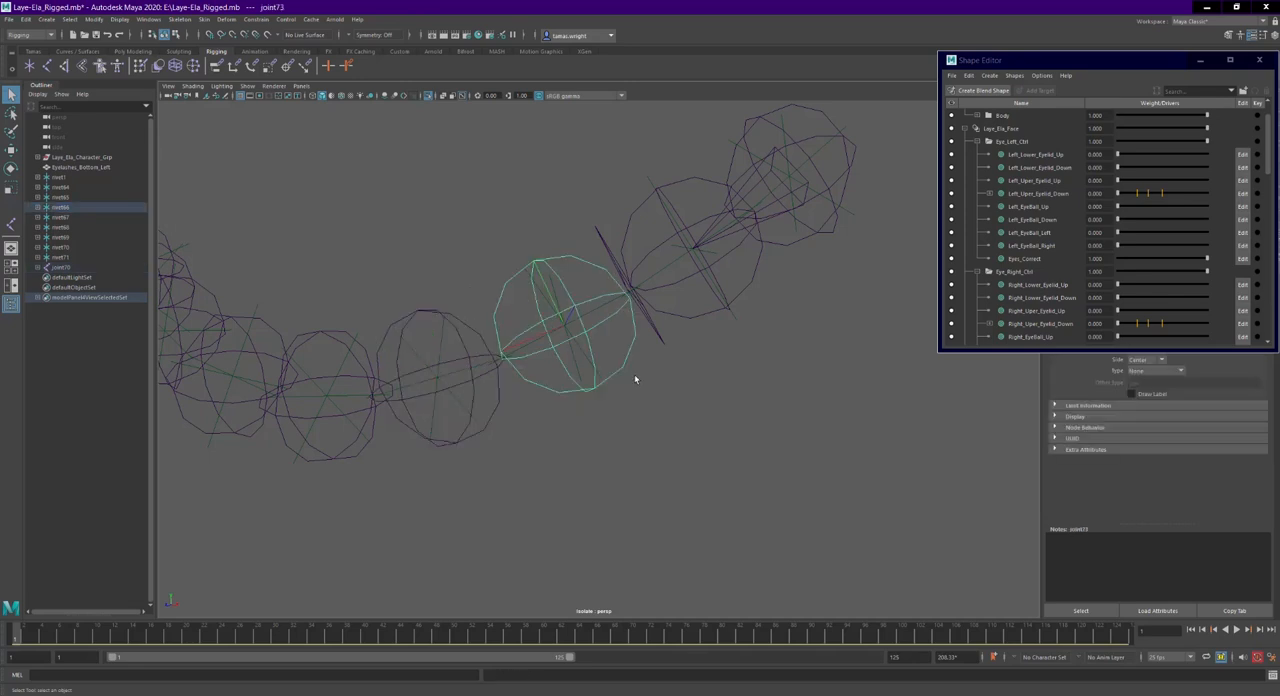
{"action": "left_click", "coordinate": [581, 362], "text": "shift"}
{"action": "key", "text": "p"}
{"action": "left_click", "coordinate": [728, 318]}
{"action": "left_click", "coordinate": [747, 322], "text": "shift"}
{"action": "key", "text": "p"}
{"action": "left_click", "coordinate": [820, 228]}
{"action": "left_click", "coordinate": [845, 225], "text": "shift"}
{"action": "key", "text": "p"}
- Turn off viewport isolation and test the parented joints with the Left_Lower_Eyelid_Up weight, returning it to 0
{"action": "scroll", "coordinate": [643, 371], "scroll_direction": "down", "scroll_amount": 4}
{"action": "left_click_drag", "start_coordinate": [643, 371], "coordinate": [677, 360], "text": "alt"}
{"action": "middle_click_drag", "start_coordinate": [677, 360], "coordinate": [820, 346], "text": "alt"}
{"action": "scroll", "coordinate": [820, 346], "scroll_direction": "down", "scroll_amount": 1}
{"action": "left_click", "coordinate": [429, 96]}
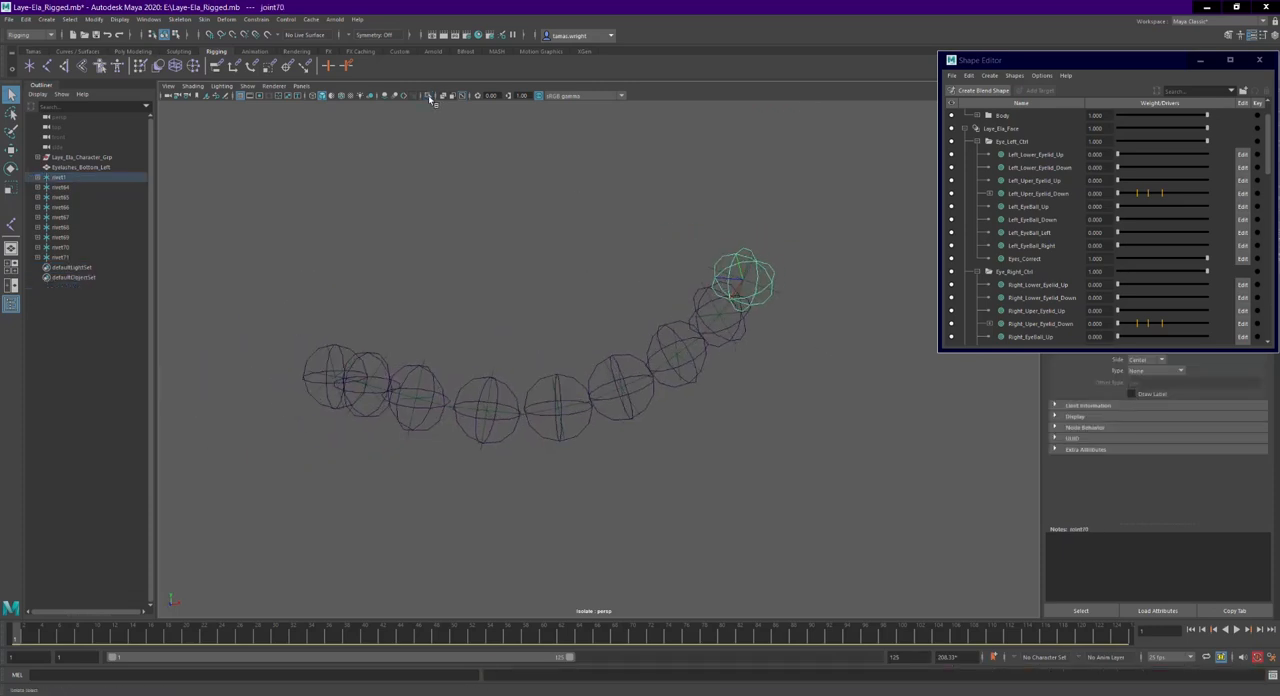
{"action": "scroll", "coordinate": [570, 276], "scroll_direction": "up", "scroll_amount": 2}
{"action": "left_click_drag", "start_coordinate": [570, 276], "coordinate": [586, 272], "text": "alt"}
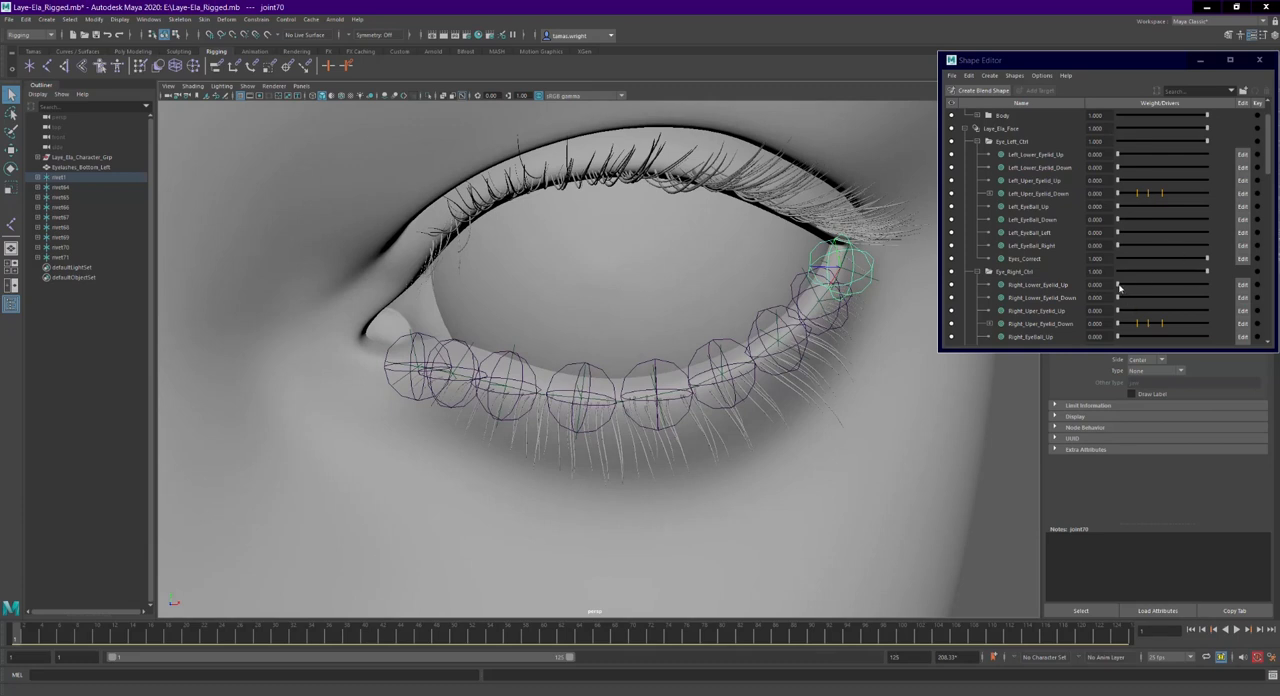
{"action": "left_click_drag", "start_coordinate": [1119, 154], "coordinate": [1080, 174]}
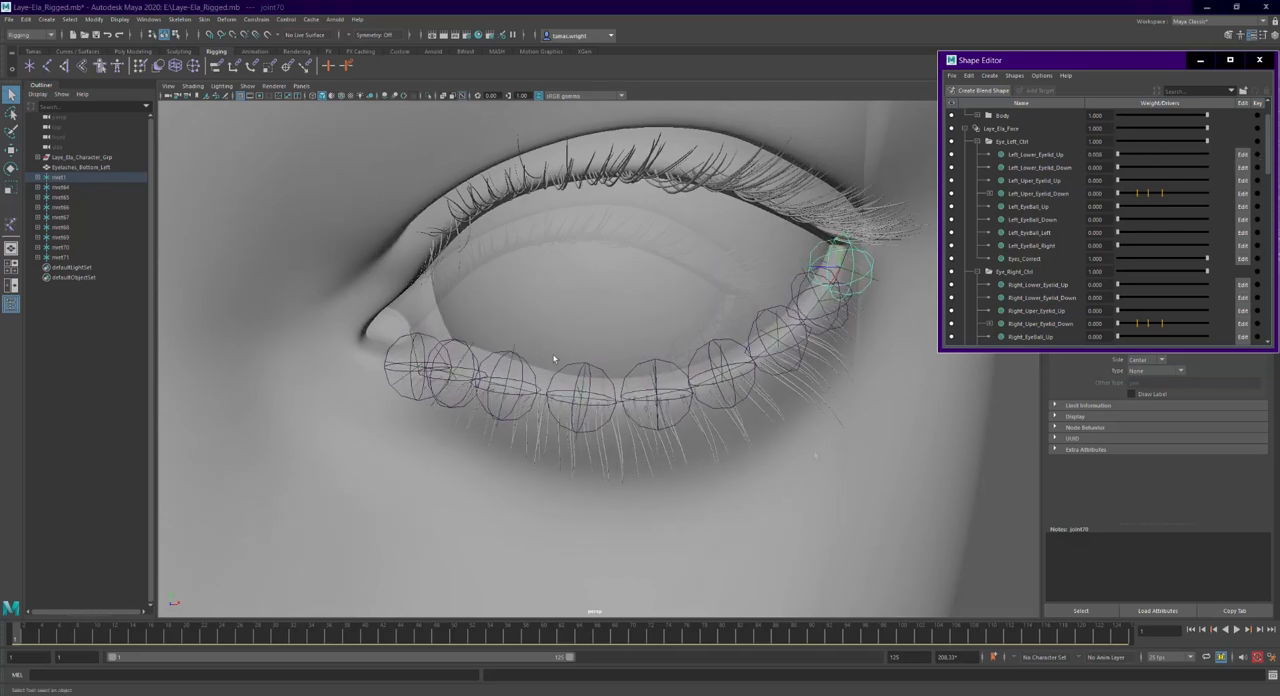
- Bind Eyelashes_Bottom_Left to the nine selected joints with Distance weight distribution, 2 max influences and a dropoff rate of 2.0
{"action": "scroll", "coordinate": [552, 358], "scroll_direction": "down", "scroll_amount": 5}
{"action": "left_click_drag", "start_coordinate": [350, 214], "coordinate": [848, 498]}
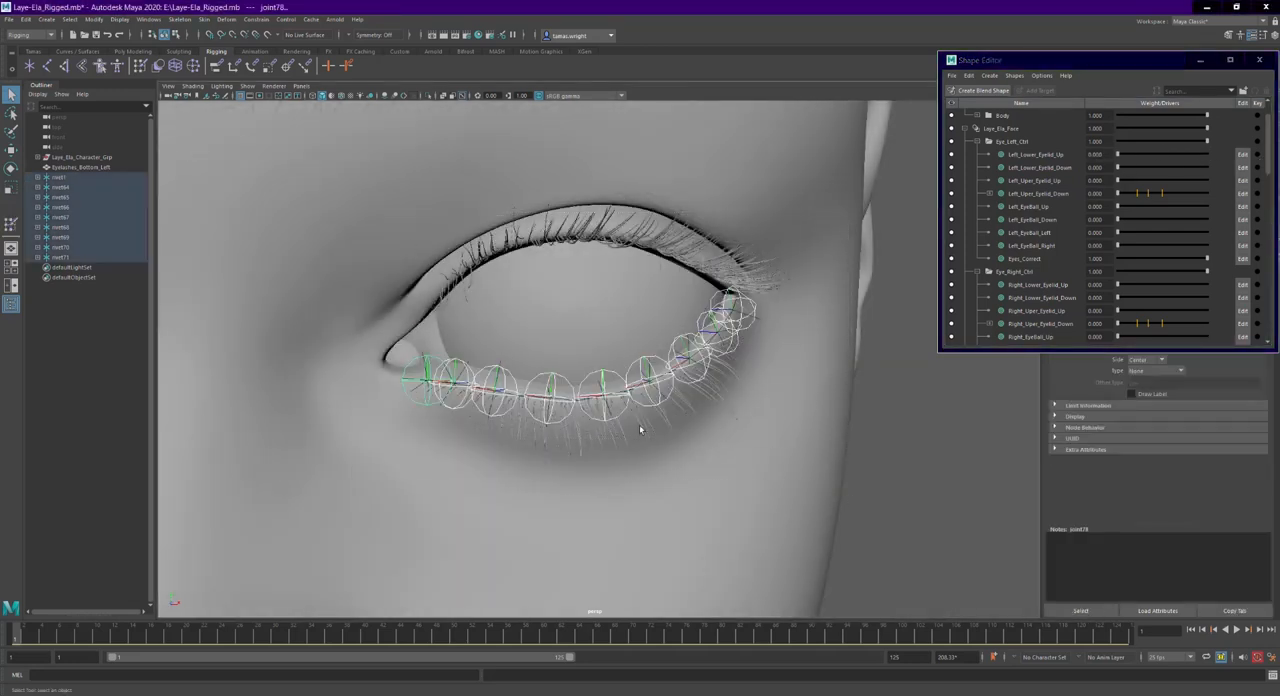
{"action": "scroll", "coordinate": [744, 464], "scroll_direction": "up", "scroll_amount": 4}
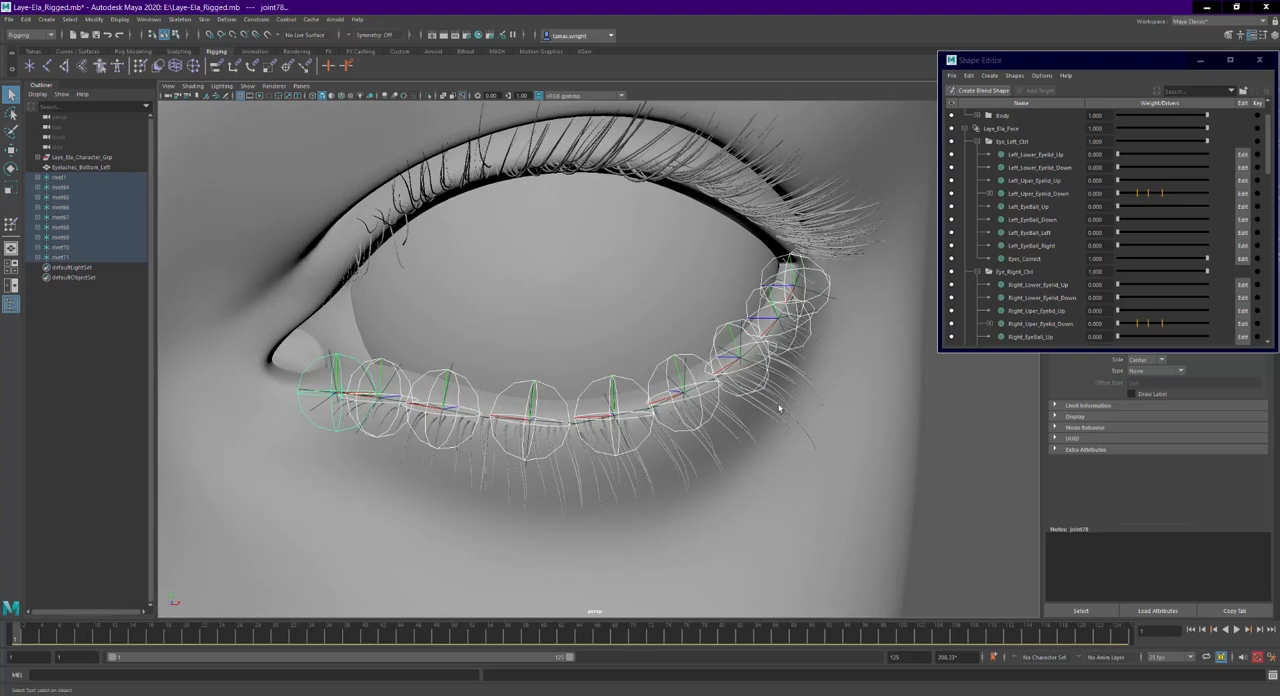
{"action": "left_click", "coordinate": [779, 407]}
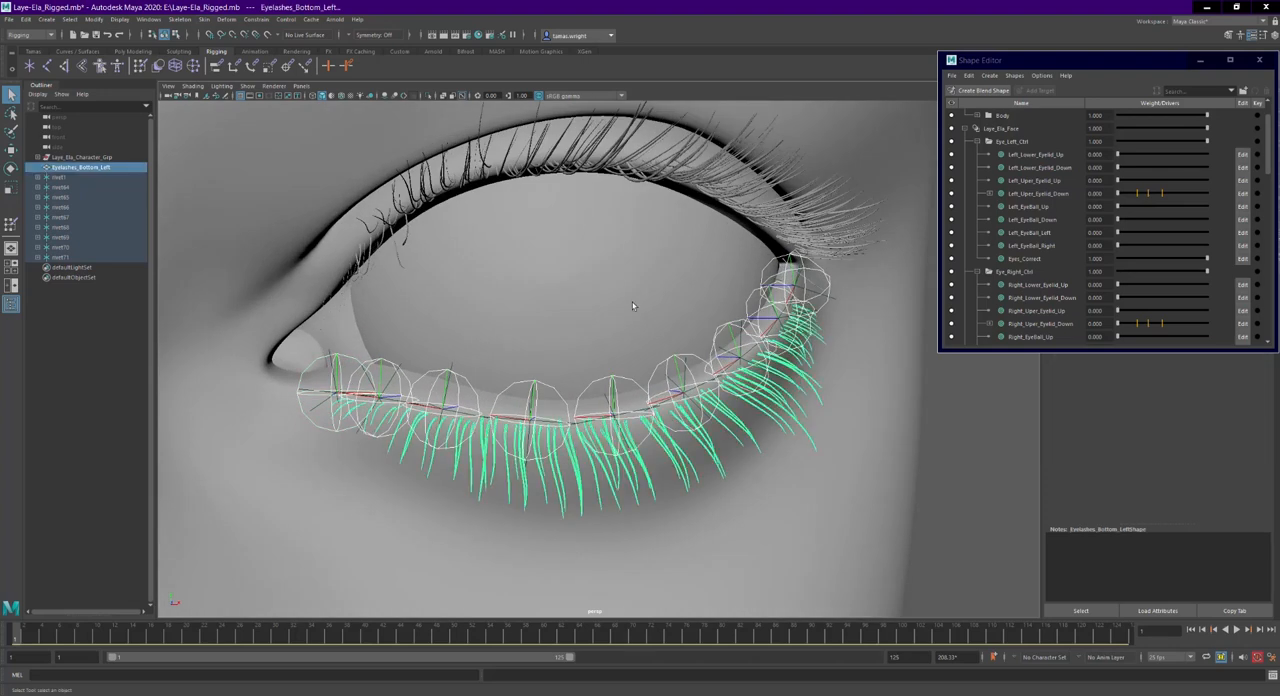
{"action": "left_click", "coordinate": [206, 20]}
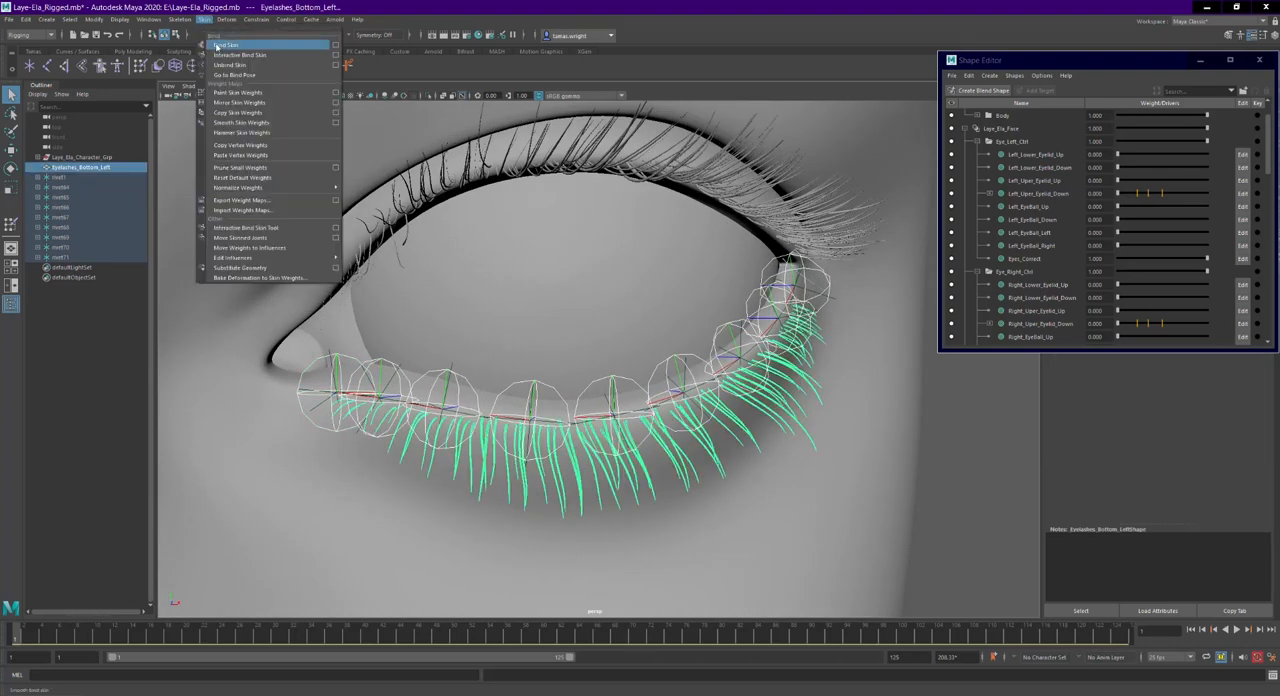
{"action": "left_click", "coordinate": [336, 45]}
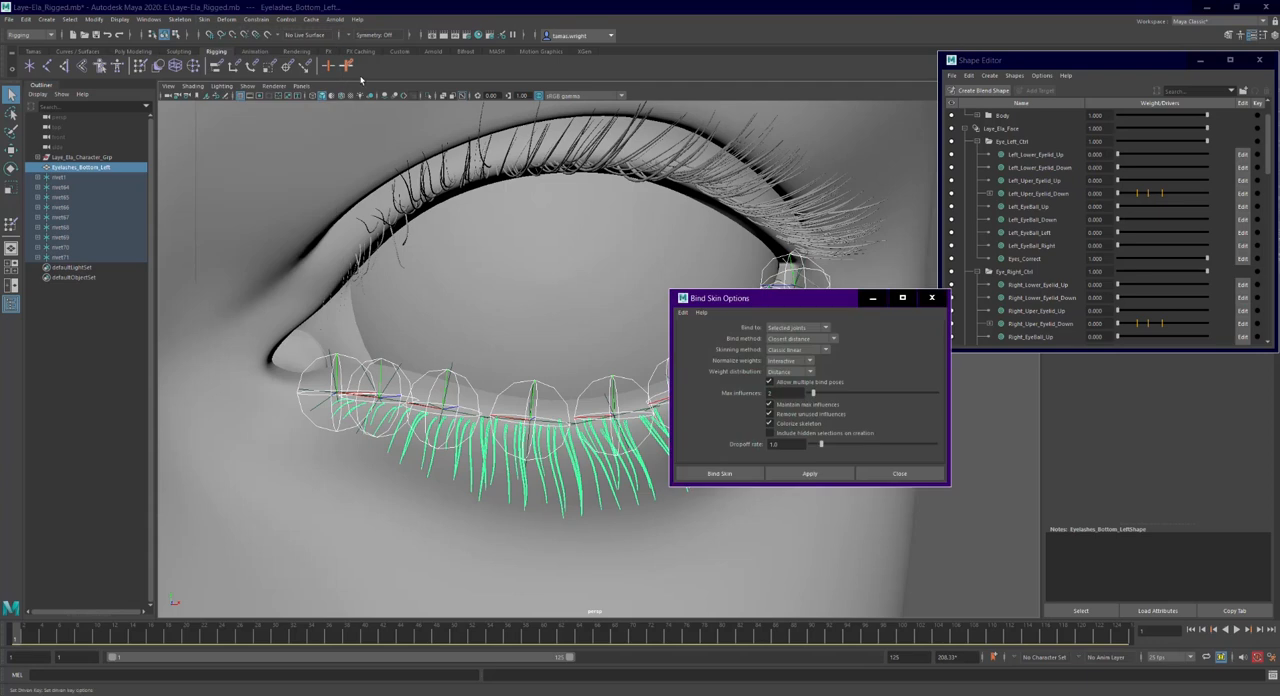
{"action": "left_click", "coordinate": [810, 329]}
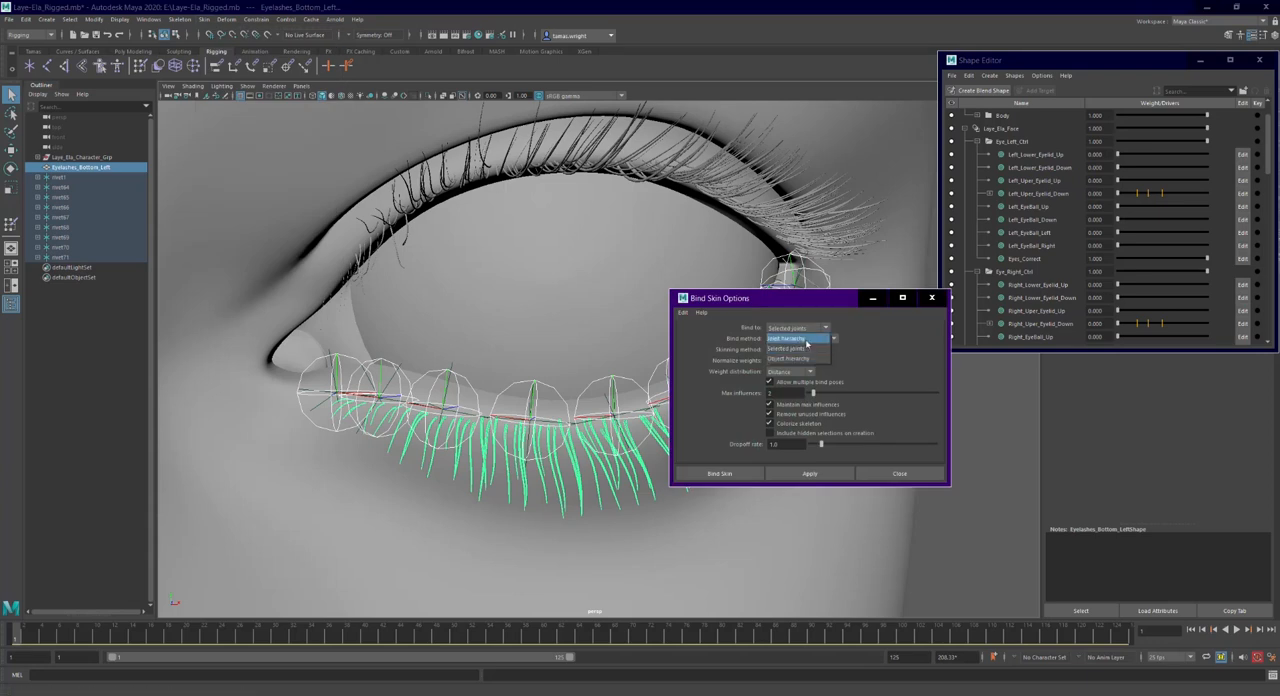
{"action": "left_click", "coordinate": [798, 349]}
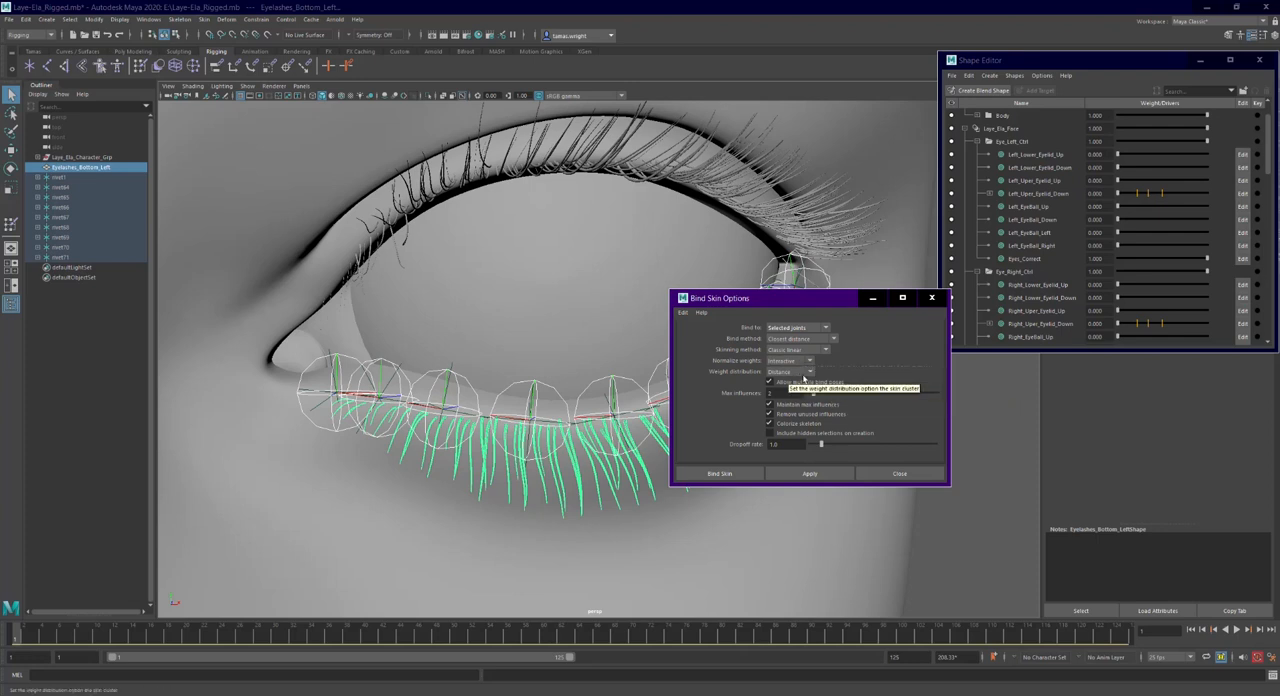
{"action": "left_click", "coordinate": [806, 372]}
{"action": "left_click", "coordinate": [805, 379]}
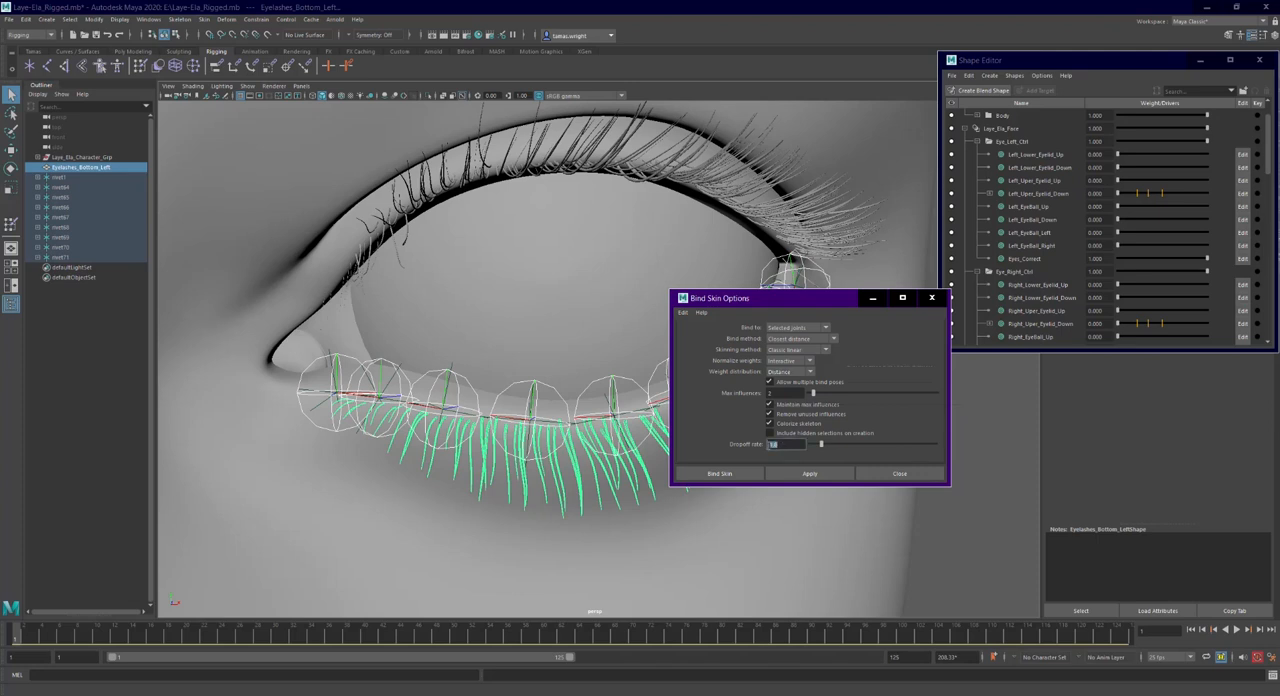
{"action": "left_click", "coordinate": [786, 475]}
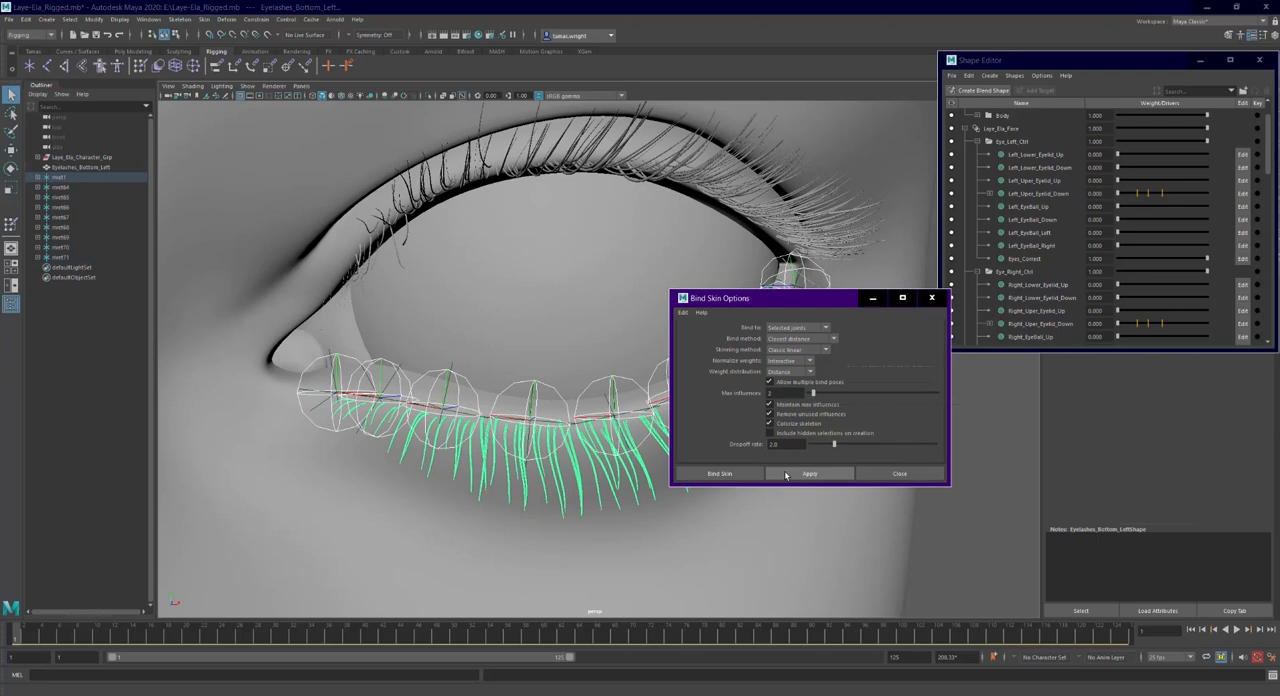
{"action": "left_click", "coordinate": [880, 474]}
- Test the bound lashes with the Left_Lower_Eyelid_Up weight, return it to 0 and inspect the lashes at the outer eye corner
{"action": "left_click_drag", "start_coordinate": [831, 418], "coordinate": [855, 392], "text": "alt"}
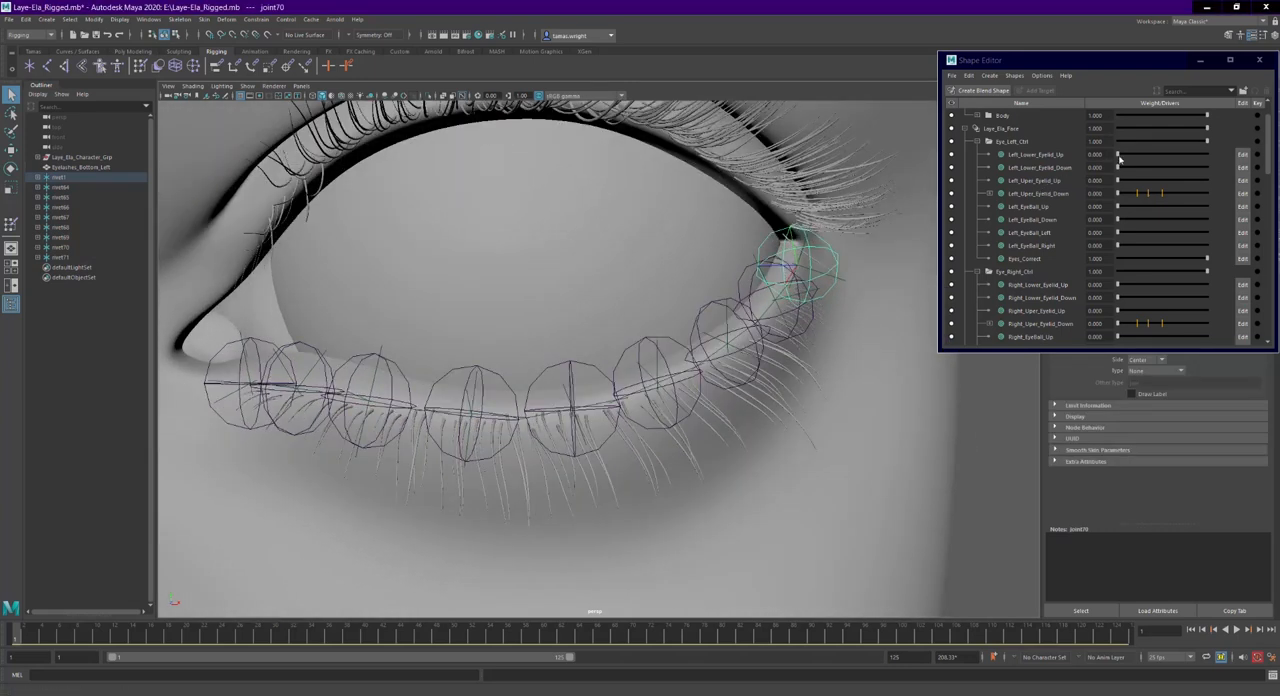
{"action": "left_click_drag", "start_coordinate": [1122, 156], "coordinate": [1110, 181]}
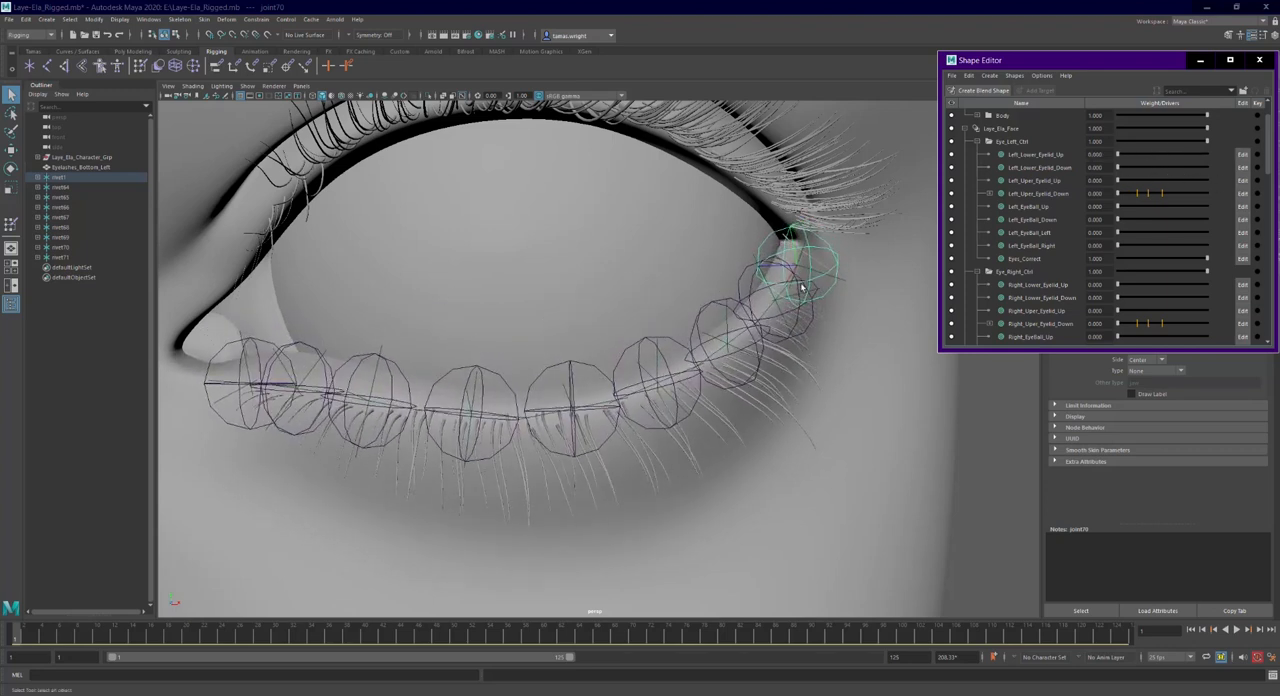
{"action": "left_click_drag", "start_coordinate": [806, 281], "coordinate": [758, 288], "text": "alt"}
{"action": "middle_click_drag", "start_coordinate": [763, 290], "coordinate": [615, 285], "text": "alt"}
{"action": "right_click_drag", "start_coordinate": [615, 285], "coordinate": [754, 314], "text": "alt"}
{"action": "left_click_drag", "start_coordinate": [754, 314], "coordinate": [785, 293], "text": "alt"}
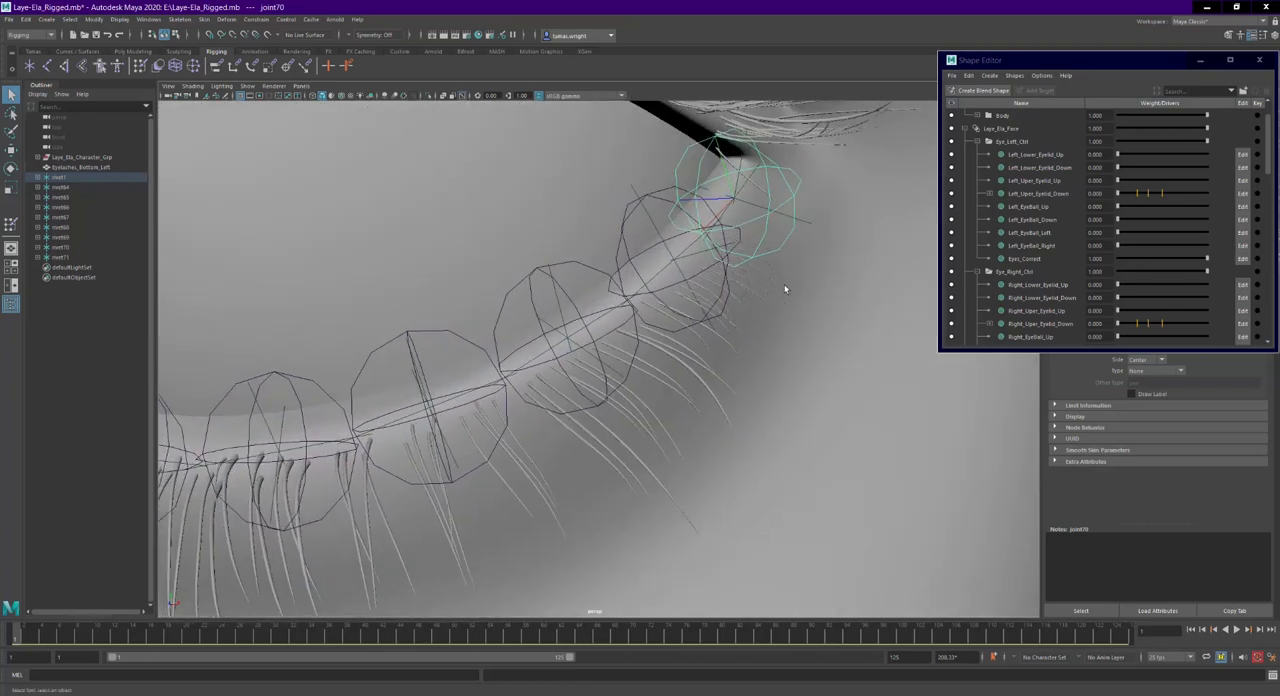
{"action": "right_click_drag", "start_coordinate": [785, 293], "coordinate": [862, 290], "text": "alt"}
{"action": "middle_click_drag", "start_coordinate": [862, 290], "coordinate": [794, 348], "text": "alt"}
{"action": "left_click_drag", "start_coordinate": [795, 348], "coordinate": [783, 336], "text": "alt"}
- Set the Left_Lower_Eyelid_Up weight to 1 and select the Eyelashes_Bottom_Left mesh near the outer eye corner
{"action": "left_click_drag", "start_coordinate": [1120, 157], "coordinate": [1231, 160]}
{"action": "left_click_drag", "start_coordinate": [742, 318], "coordinate": [700, 369], "text": "alt"}
{"action": "left_click", "coordinate": [760, 287]}
{"action": "left_click_drag", "start_coordinate": [760, 287], "coordinate": [634, 426], "text": "alt"}
{"action": "middle_click_drag", "start_coordinate": [634, 426], "coordinate": [688, 346], "text": "alt"}
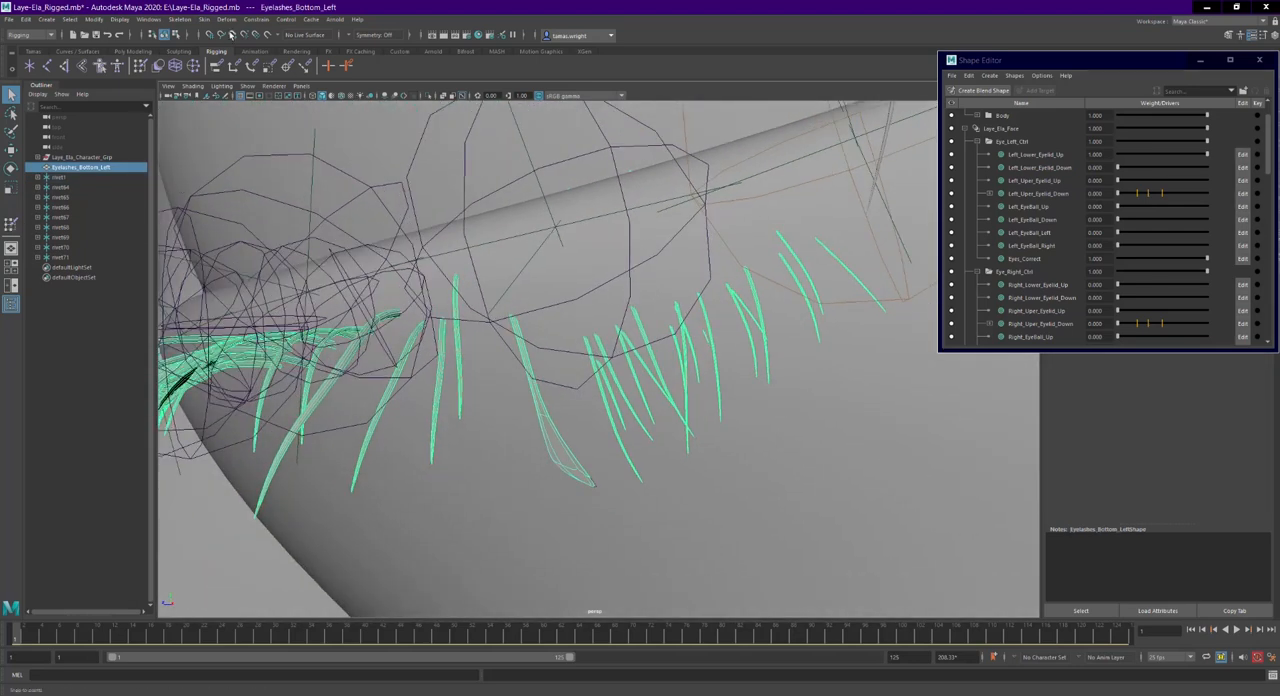
- Activate Paint Skin Weights on the eyelash mesh with its tool settings open, the joint71 influence chosen and the paint operation set to Add
{"action": "left_click", "coordinate": [204, 19]}
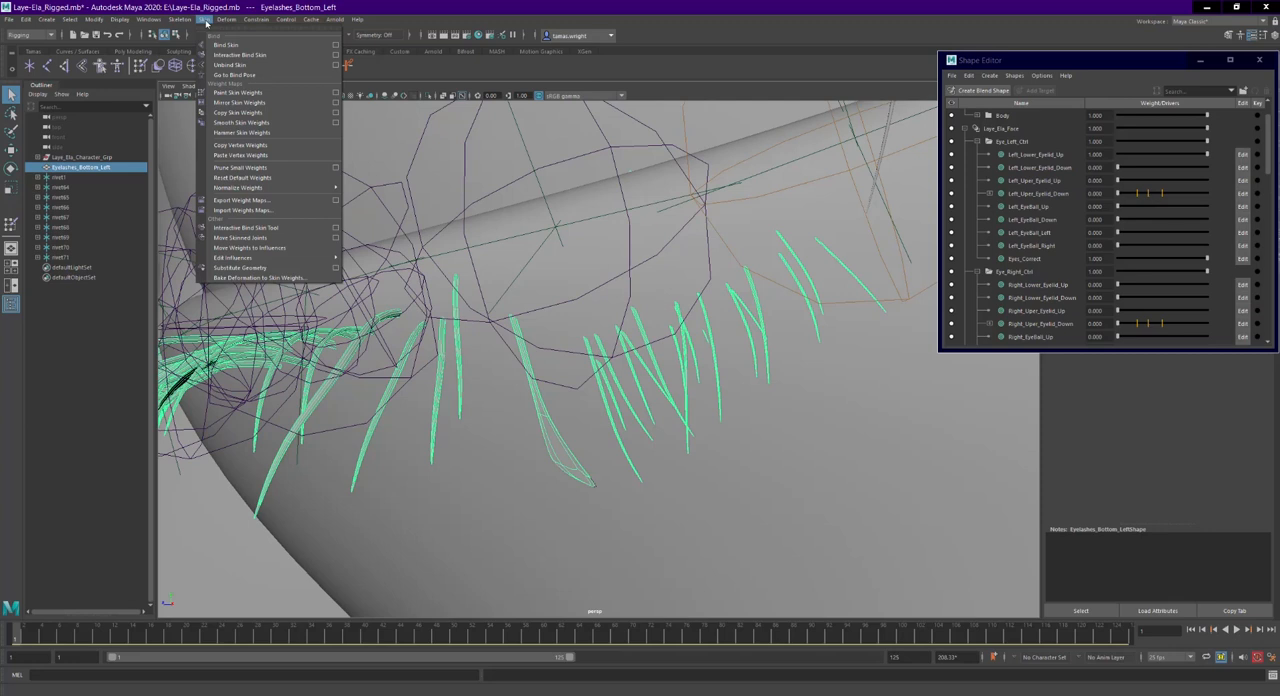
{"action": "left_click", "coordinate": [258, 93]}
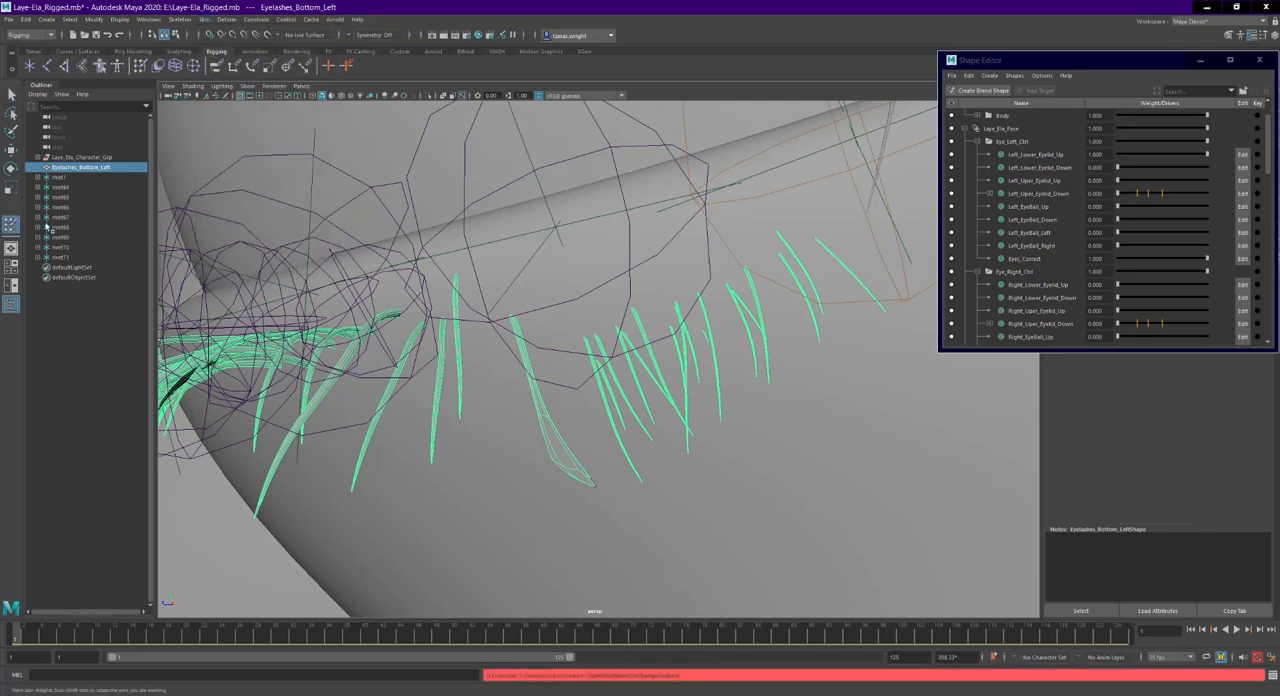
{"action": "double_click", "coordinate": [10, 226]}
{"action": "left_click_drag", "start_coordinate": [424, 337], "coordinate": [594, 207], "text": "alt"}
{"action": "right_click_drag", "start_coordinate": [591, 181], "coordinate": [593, 153]}
{"action": "left_click_drag", "start_coordinate": [570, 290], "coordinate": [623, 318], "text": "alt"}
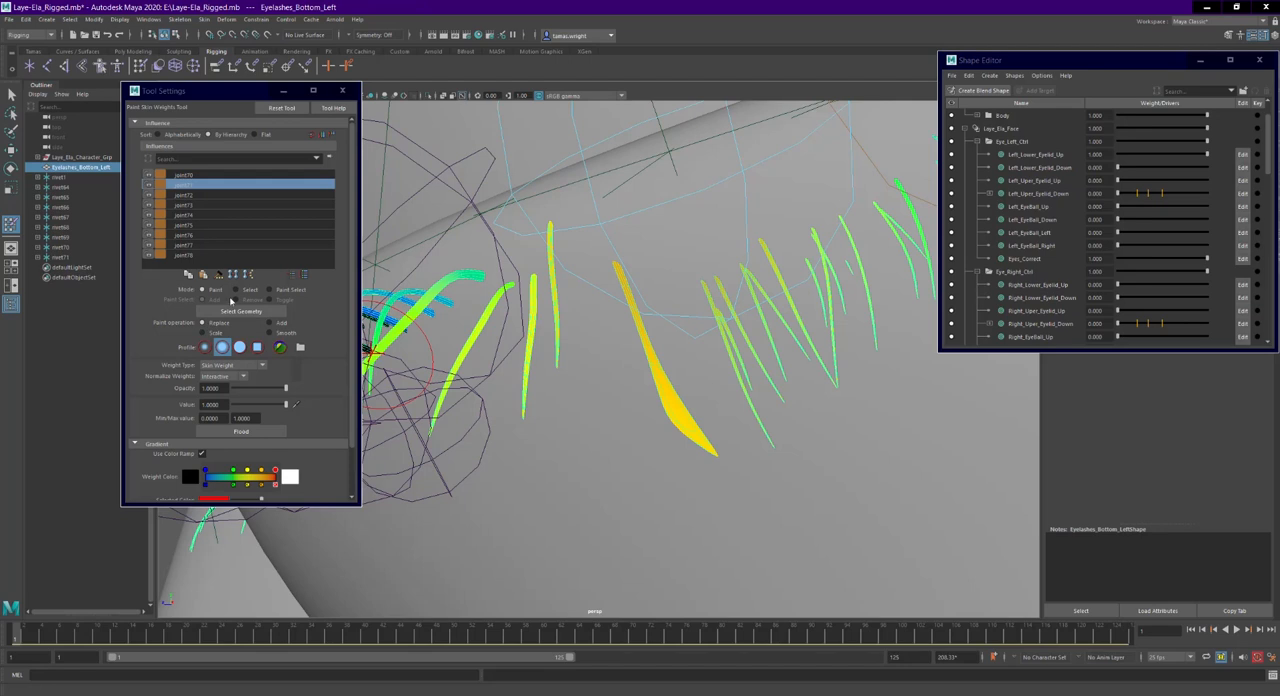
{"action": "left_click", "coordinate": [286, 325]}
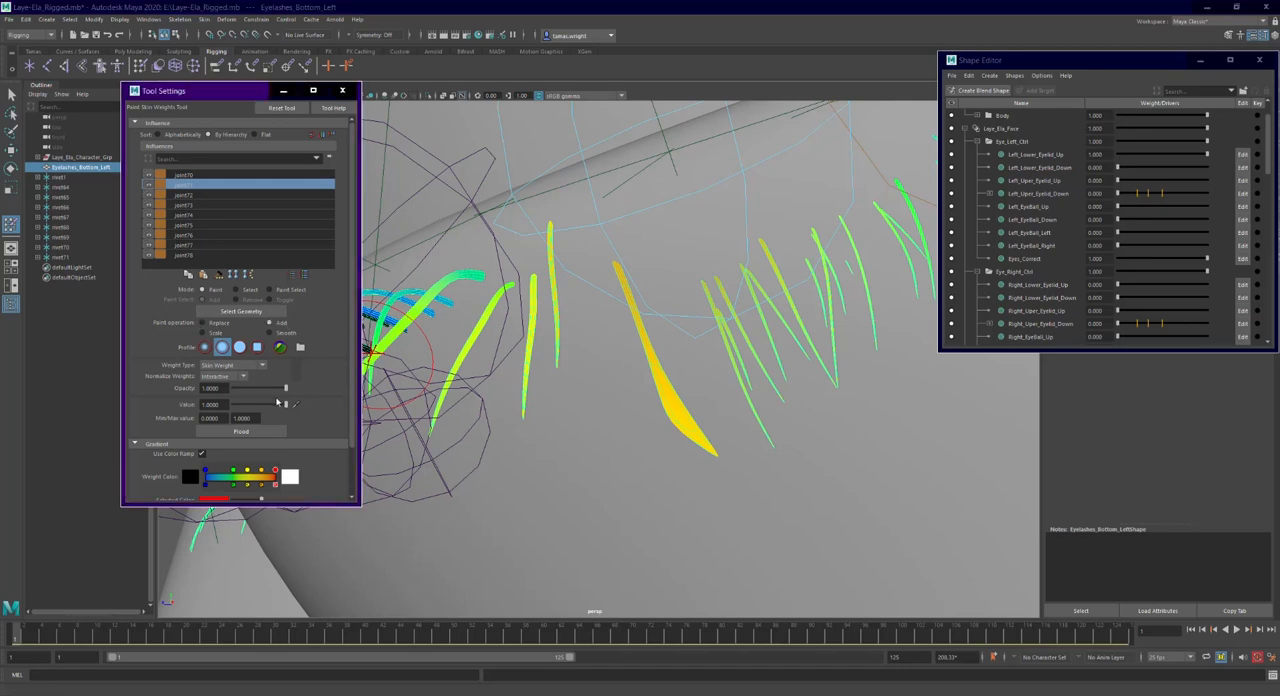
{"action": "left_click_drag", "start_coordinate": [645, 325], "coordinate": [690, 440]}
{"action": "mouse_move", "coordinate": [688, 446]}
{"action": "left_mouse_down", "text": "alt"}
{"action": "mouse_move", "coordinate": [616, 410]}
{"action": "mouse_move", "coordinate": [549, 294]}
{"action": "left_mouse_up", "text": "alt"}
{"action": "key", "text": "ctrl+z"}
{"action": "right_click_drag", "start_coordinate": [516, 249], "coordinate": [512, 223]}
{"action": "mouse_move", "coordinate": [642, 325]}
{"action": "left_mouse_down"}
{"action": "mouse_move", "coordinate": [652, 348]}
{"action": "mouse_move", "coordinate": [605, 262]}
{"action": "mouse_move", "coordinate": [604, 282]}
{"action": "left_mouse_up"}
{"action": "mouse_move", "coordinate": [604, 282]}
{"action": "left_mouse_down", "text": "alt"}
{"action": "mouse_move", "coordinate": [548, 348]}
{"action": "mouse_move", "coordinate": [624, 428]}
{"action": "mouse_move", "coordinate": [724, 212]}
{"action": "mouse_move", "coordinate": [650, 250]}
{"action": "mouse_move", "coordinate": [213, 377]}
{"action": "mouse_move", "coordinate": [290, 388]}
{"action": "left_mouse_up", "text": "alt"}
{"action": "key", "text": "ctrl+z"}
{"action": "key", "text": "ctrl+z"}
- Paint added skin weight over the distorted lashes near the outer eye corner
{"action": "mouse_move", "coordinate": [654, 272]}
{"action": "left_mouse_down"}
{"action": "mouse_move", "coordinate": [722, 376]}
{"action": "mouse_move", "coordinate": [541, 368]}
{"action": "mouse_move", "coordinate": [609, 277]}
{"action": "mouse_move", "coordinate": [752, 237]}
{"action": "left_mouse_up"}
{"action": "mouse_move", "coordinate": [749, 190]}
{"action": "left_mouse_down"}
{"action": "mouse_move", "coordinate": [735, 232]}
{"action": "mouse_move", "coordinate": [712, 222]}
{"action": "mouse_move", "coordinate": [744, 204]}
{"action": "mouse_move", "coordinate": [702, 280]}
{"action": "mouse_move", "coordinate": [612, 388]}
{"action": "left_mouse_up"}
{"action": "mouse_move", "coordinate": [600, 396]}
{"action": "left_mouse_down"}
{"action": "mouse_move", "coordinate": [558, 424]}
{"action": "mouse_move", "coordinate": [578, 436]}
{"action": "left_mouse_up"}
{"action": "mouse_move", "coordinate": [578, 436]}
{"action": "left_mouse_down", "text": "alt"}
{"action": "mouse_move", "coordinate": [592, 412]}
{"action": "mouse_move", "coordinate": [740, 330]}
{"action": "left_mouse_up", "text": "alt"}
{"action": "mouse_move", "coordinate": [748, 290]}
{"action": "left_mouse_down"}
{"action": "mouse_move", "coordinate": [762, 340]}
{"action": "mouse_move", "coordinate": [748, 320]}
{"action": "left_mouse_up"}
{"action": "mouse_move", "coordinate": [748, 320]}
{"action": "left_mouse_down", "text": "alt"}
{"action": "mouse_move", "coordinate": [688, 273]}
{"action": "mouse_move", "coordinate": [566, 240]}
{"action": "mouse_move", "coordinate": [560, 295]}
{"action": "mouse_move", "coordinate": [631, 420]}
{"action": "left_mouse_up", "text": "alt"}
{"action": "mouse_move", "coordinate": [787, 439]}
{"action": "left_mouse_down", "text": "alt"}
{"action": "mouse_move", "coordinate": [690, 470]}
{"action": "mouse_move", "coordinate": [571, 549]}
{"action": "mouse_move", "coordinate": [560, 470]}
{"action": "left_mouse_up", "text": "alt"}
- Select the stray lash vertices near the outer corner and flood them with added weight at value 1.0
{"action": "left_click", "coordinate": [237, 290]}
{"action": "left_click_drag", "start_coordinate": [475, 299], "coordinate": [630, 385], "text": "alt"}
{"action": "key", "text": "ctrl+z"}
{"action": "left_click", "coordinate": [203, 290]}
{"action": "left_click", "coordinate": [251, 433]}
{"action": "scroll", "coordinate": [657, 316], "scroll_direction": "down", "scroll_amount": 10}
{"action": "middle_click_drag", "start_coordinate": [632, 316], "coordinate": [662, 405], "text": "alt"}
{"action": "left_click_drag", "start_coordinate": [662, 405], "coordinate": [667, 375], "text": "alt"}
{"action": "left_click_drag", "start_coordinate": [734, 329], "coordinate": [735, 419], "text": "alt"}
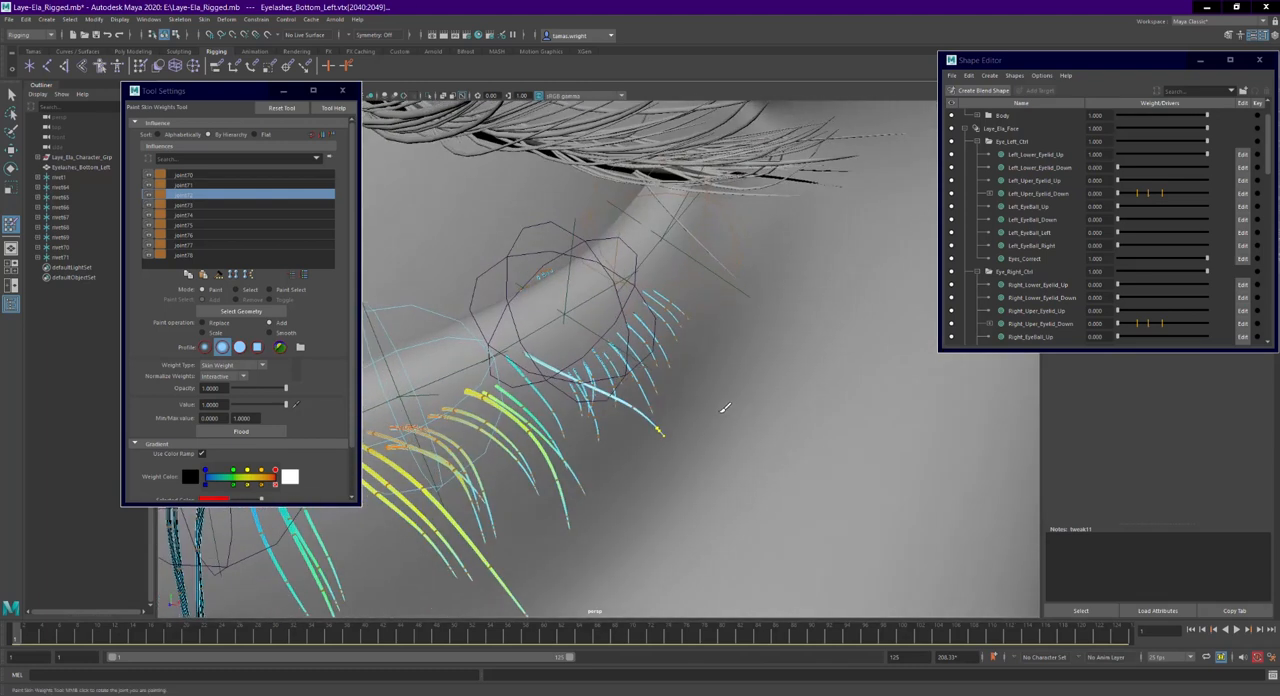
- Leave weight painting, return the Left_Lower_Eyelid_Up weight to 0 and check the lashes around the eye
{"action": "key", "text": "q"}
{"action": "mouse_move", "coordinate": [674, 451]}
{"action": "left_mouse_down", "text": "alt"}
{"action": "mouse_move", "coordinate": [573, 393]}
{"action": "mouse_move", "coordinate": [640, 415]}
{"action": "left_mouse_up", "text": "alt"}
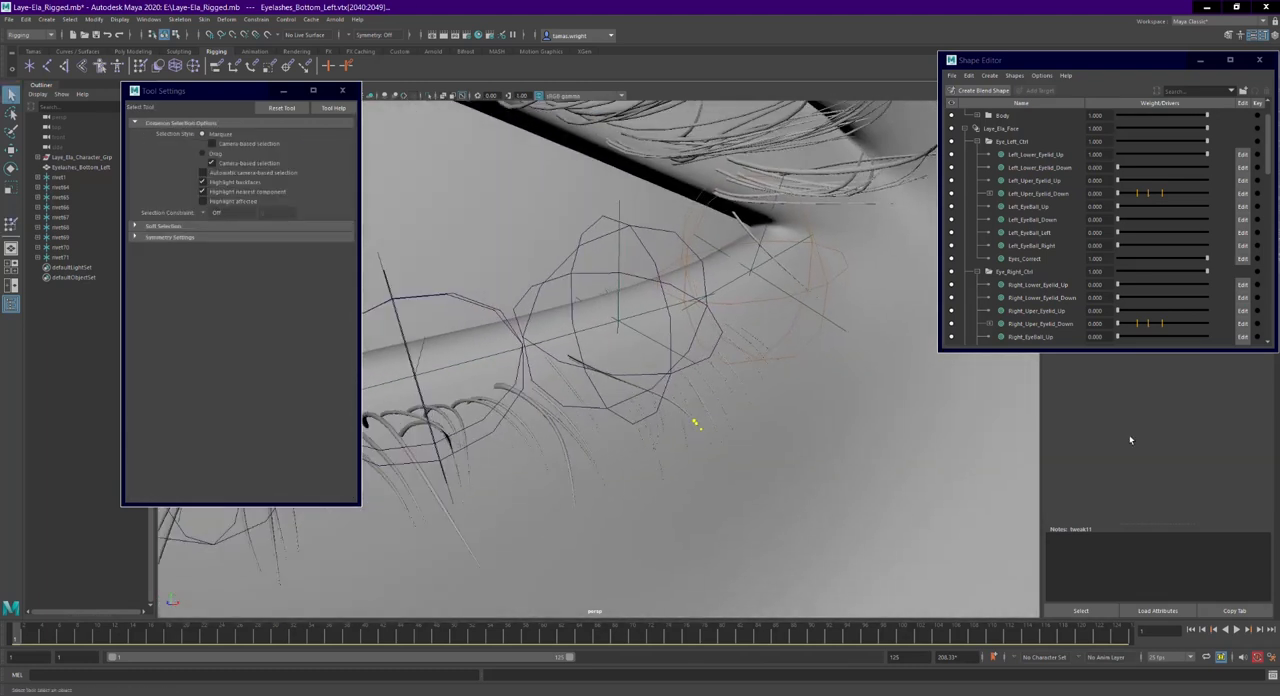
{"action": "left_click_drag", "start_coordinate": [1207, 155], "coordinate": [1108, 183]}
{"action": "scroll", "coordinate": [770, 362], "scroll_direction": "down", "scroll_amount": 10}
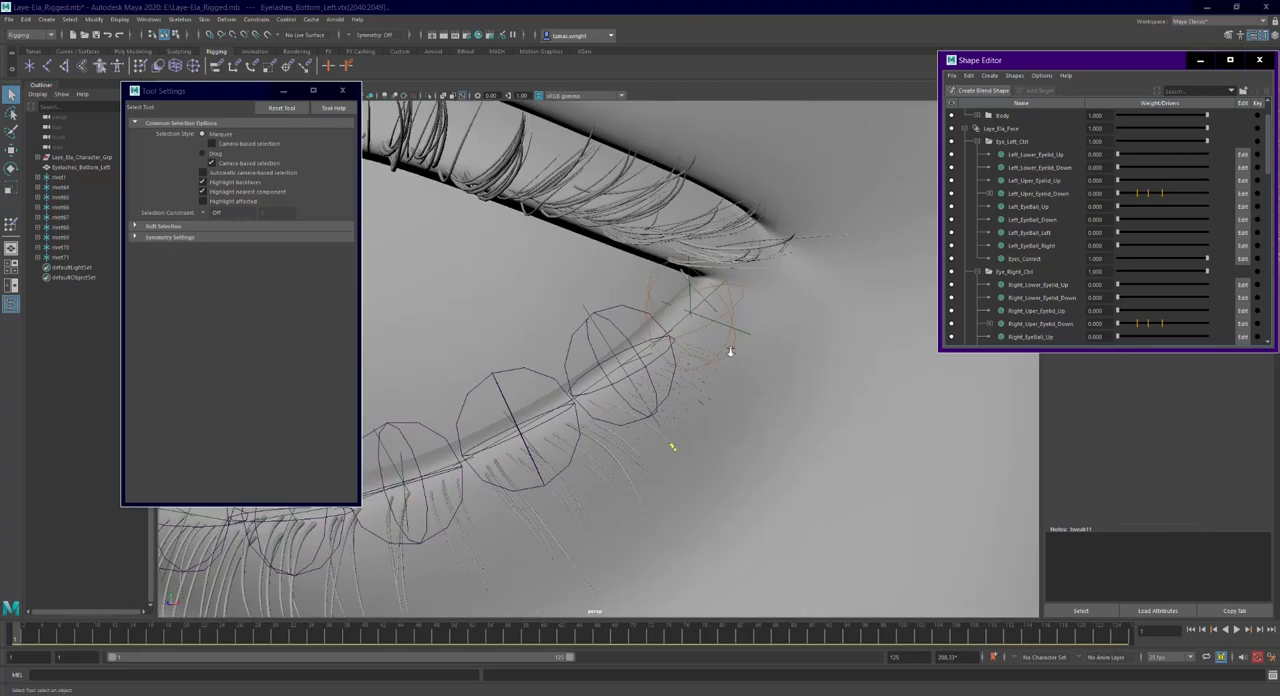
{"action": "left_click_drag", "start_coordinate": [665, 349], "coordinate": [638, 352], "text": "alt"}
{"action": "right_click", "coordinate": [641, 352]}
{"action": "right_click_drag", "start_coordinate": [642, 353], "coordinate": [691, 340]}
{"action": "scroll", "coordinate": [692, 354], "scroll_direction": "down", "scroll_amount": 3}
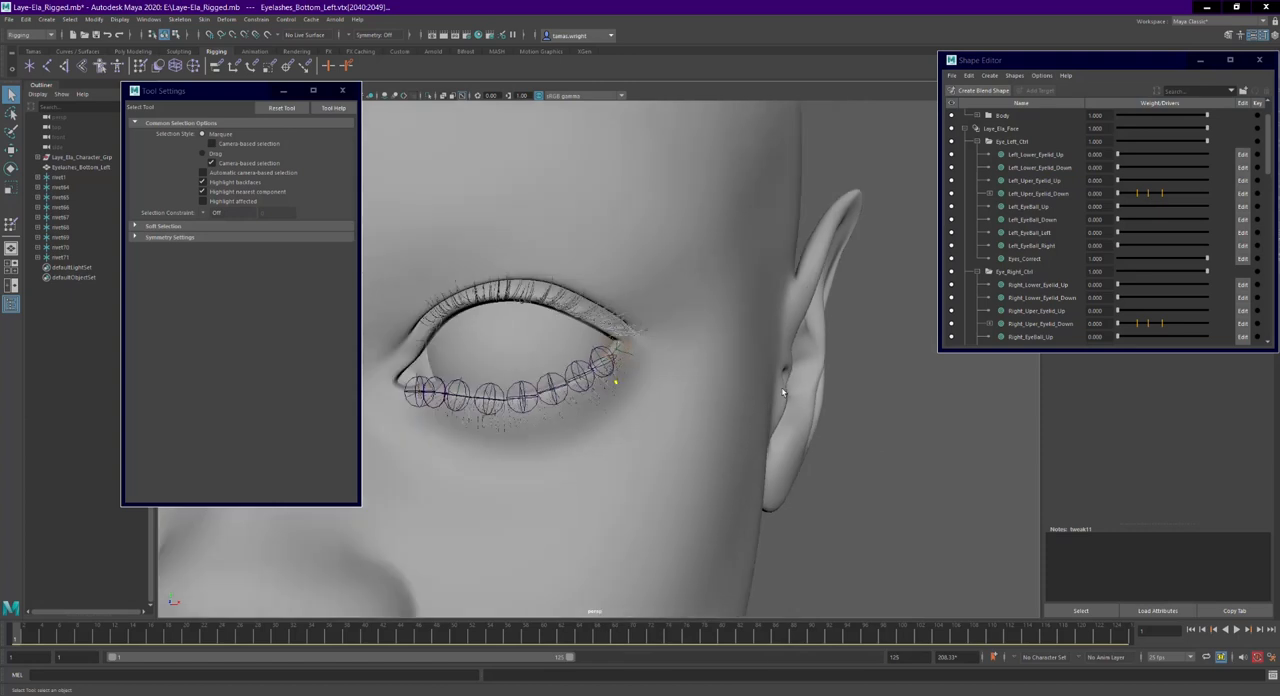
- Clear the vertex selection and test the corrected lashes with the left lower eyelid weight raised to 1
{"action": "left_click", "coordinate": [923, 440]}
{"action": "left_click_drag", "start_coordinate": [706, 402], "coordinate": [923, 424], "text": "alt"}
{"action": "scroll", "coordinate": [940, 387], "scroll_direction": "up", "scroll_amount": 5}
{"action": "scroll", "coordinate": [923, 424], "scroll_direction": "up", "scroll_amount": 2}
{"action": "middle_click_drag", "start_coordinate": [923, 424], "coordinate": [860, 438], "text": "alt"}
{"action": "left_click_drag", "start_coordinate": [1118, 160], "coordinate": [1212, 167]}
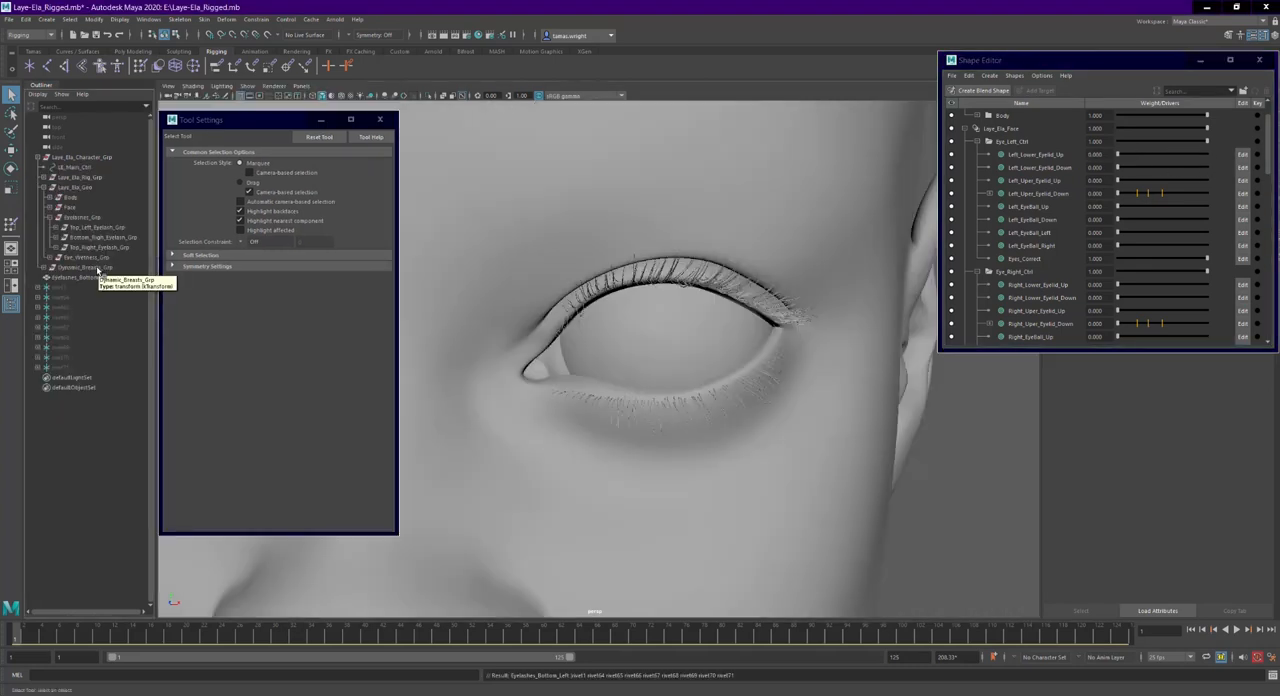
- Group Eyelashes_Bottom_Left with the nine rivets and name the group Bottom_Left_Eyelashes_Grp
{"action": "left_click", "coordinate": [39, 158]}
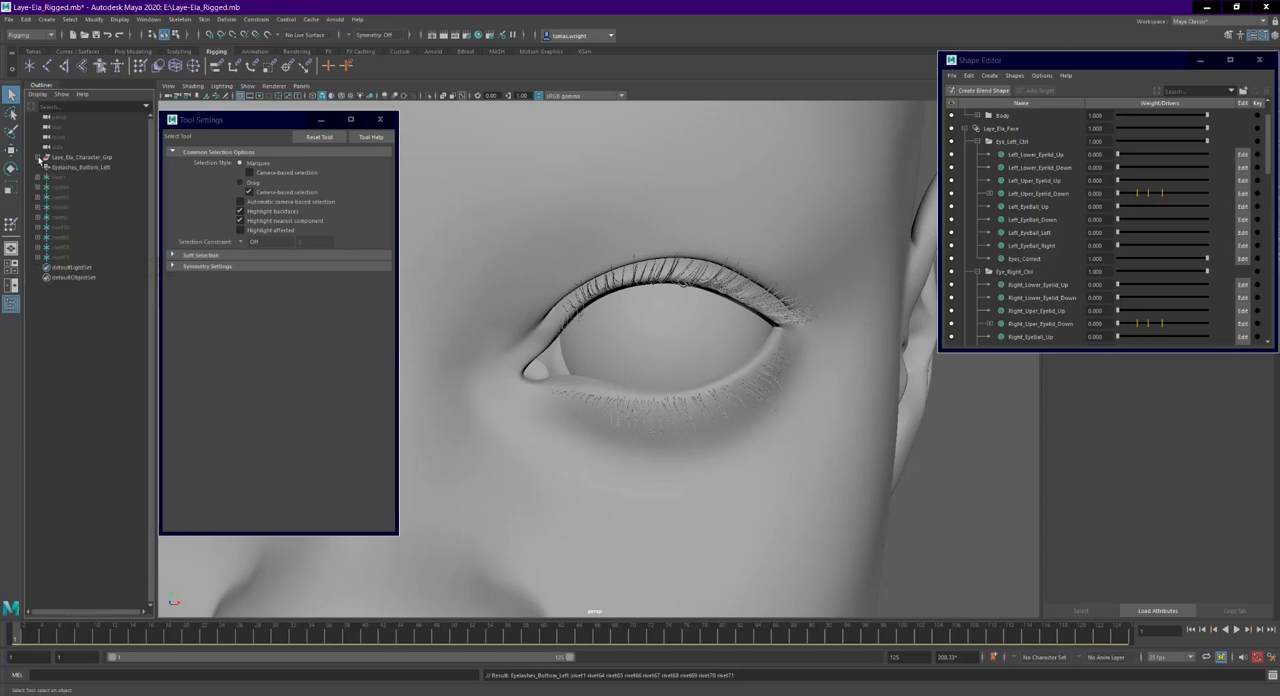
{"action": "right_click_drag", "start_coordinate": [817, 436], "coordinate": [724, 405], "text": "alt"}
{"action": "left_click", "coordinate": [62, 257]}
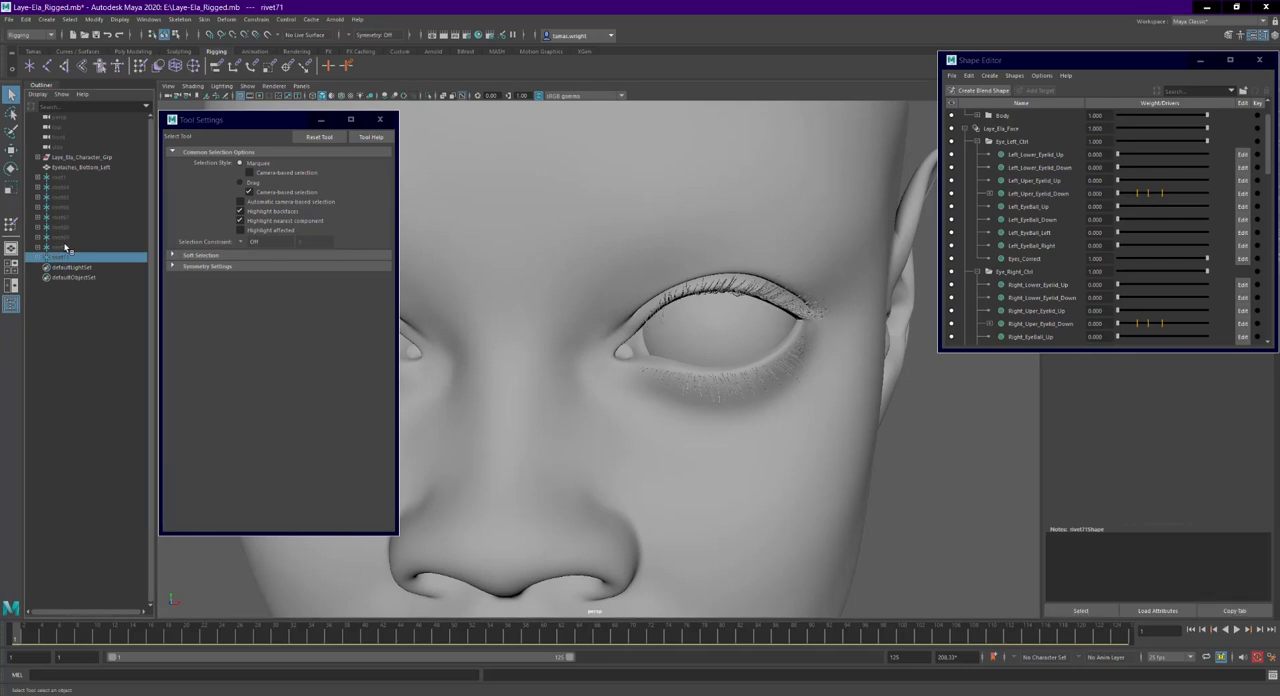
{"action": "left_click", "coordinate": [91, 168]}
{"action": "key", "text": "ctrl+g"}
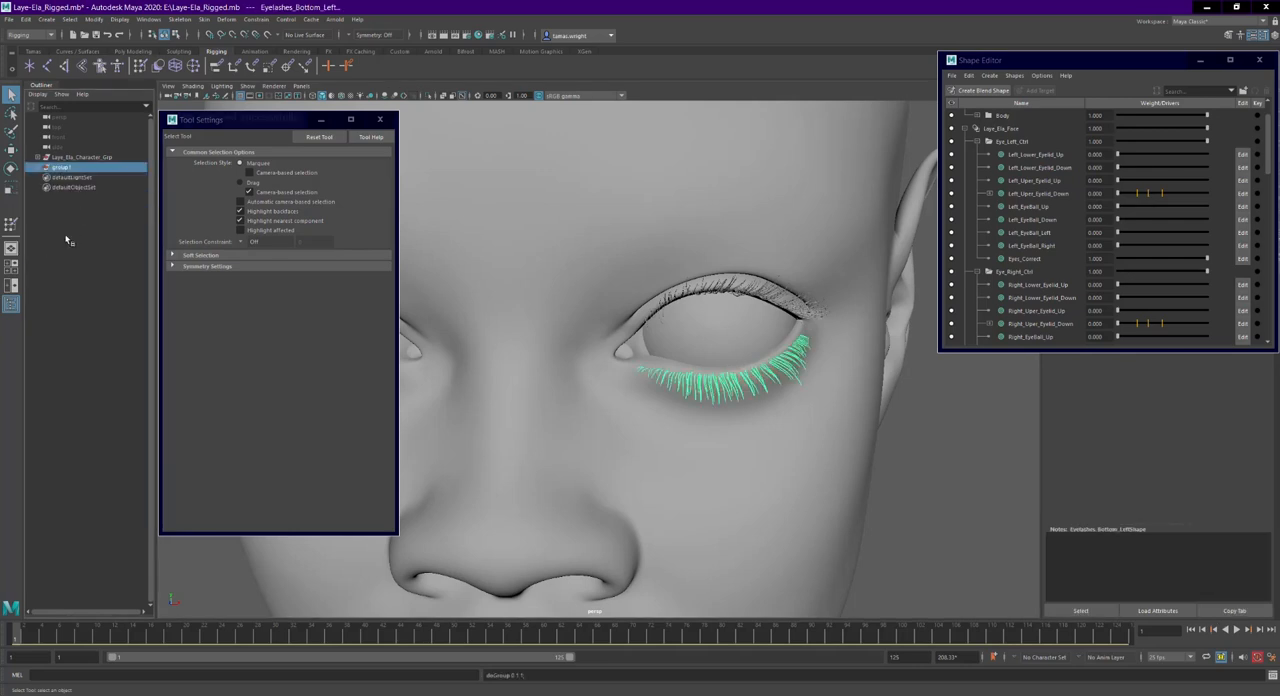
{"action": "double_click", "coordinate": [73, 168]}
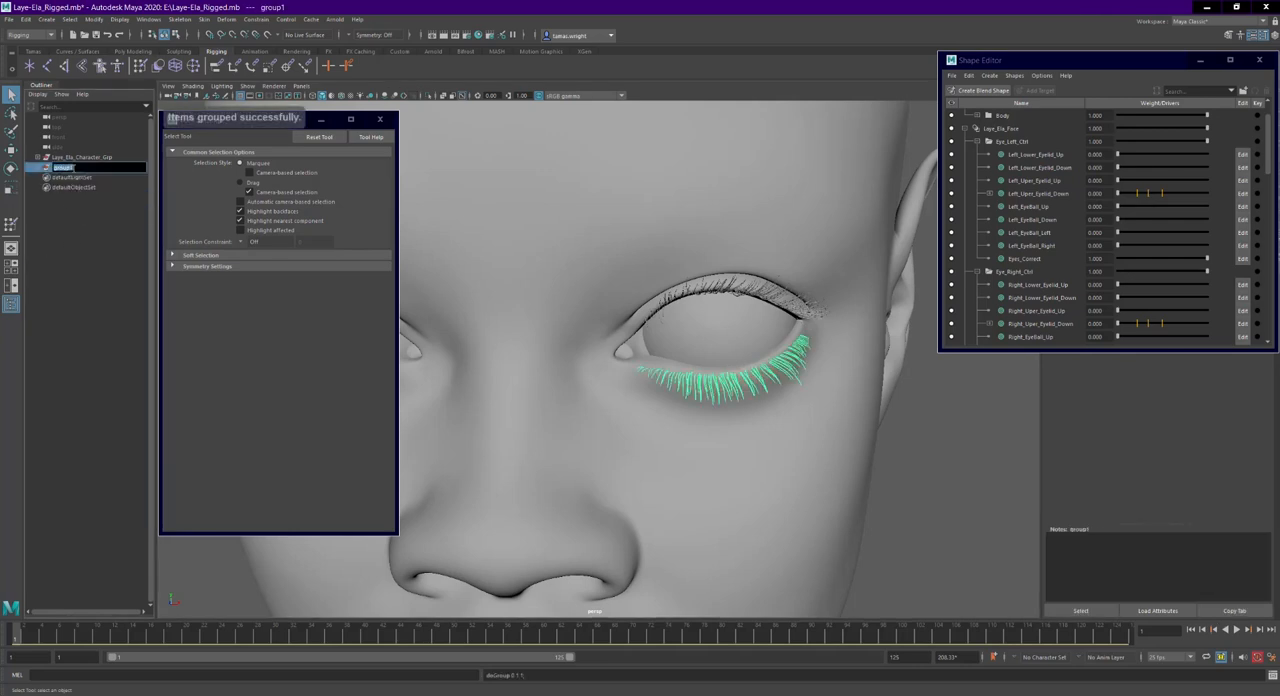
{"action": "type", "text": "bottom_Left_Eyelashes_Grp"}
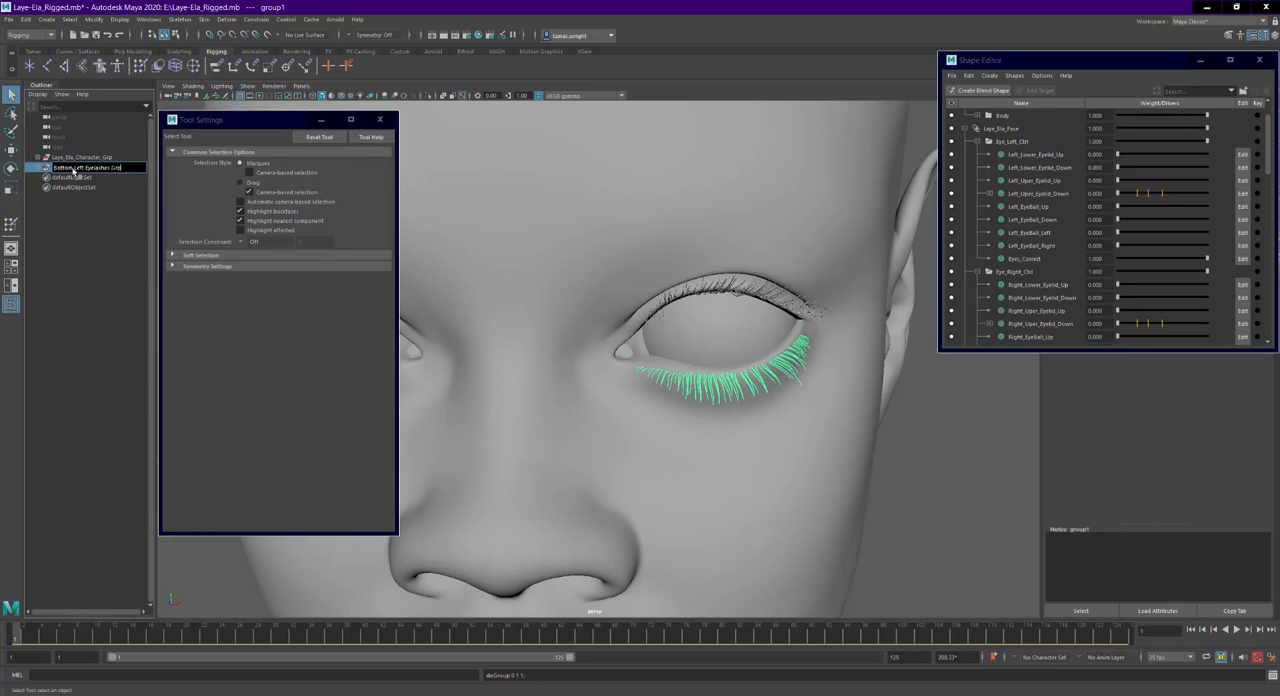
{"action": "key", "text": "Return"}
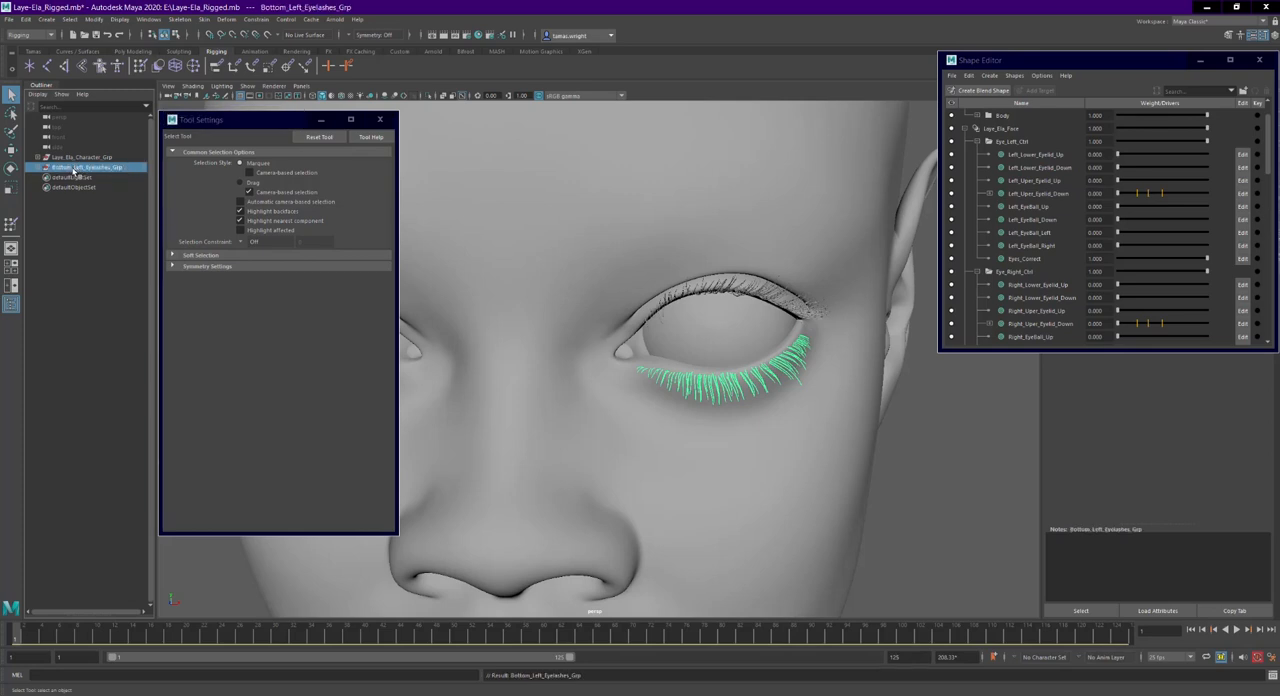
- Move Bottom_Left_Eyelashes_Grp into Eyelashes_Grp under Laye_Ela_Geo, collapse the character hierarchy and clear the selection
{"action": "left_click", "coordinate": [38, 158]}
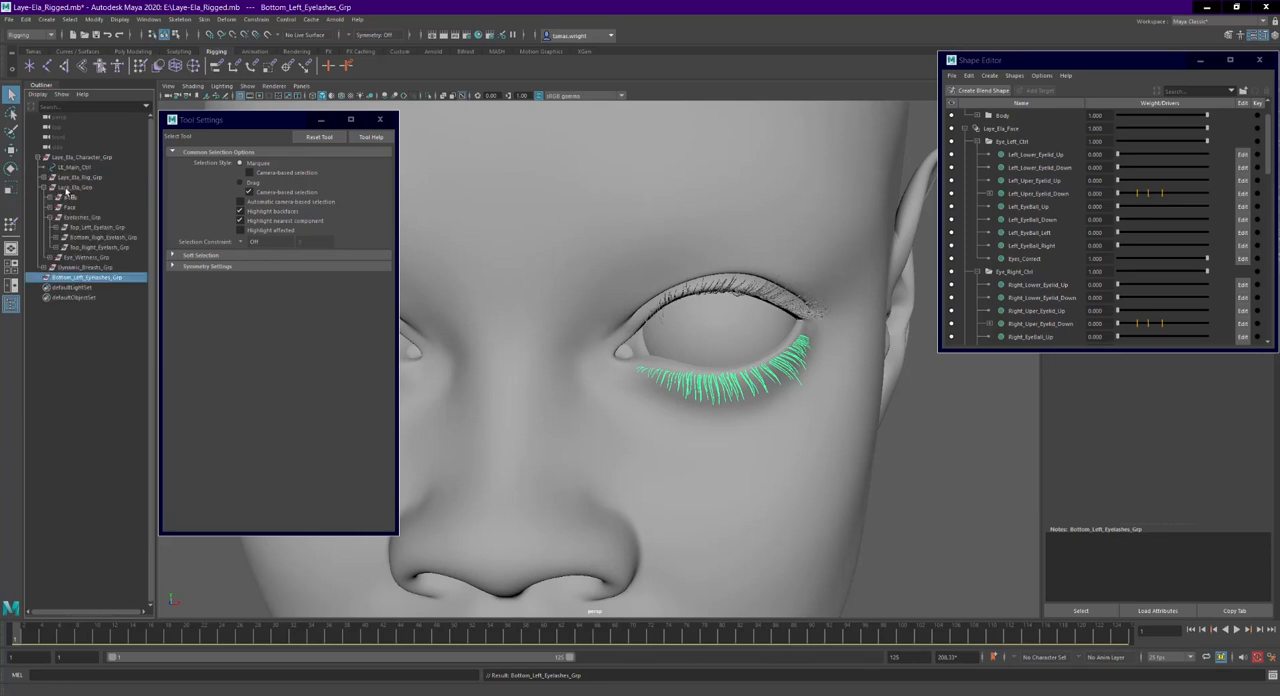
{"action": "left_click", "coordinate": [68, 188]}
{"action": "left_click", "coordinate": [87, 278]}
{"action": "middle_click_drag", "start_coordinate": [98, 193], "coordinate": [95, 190]}
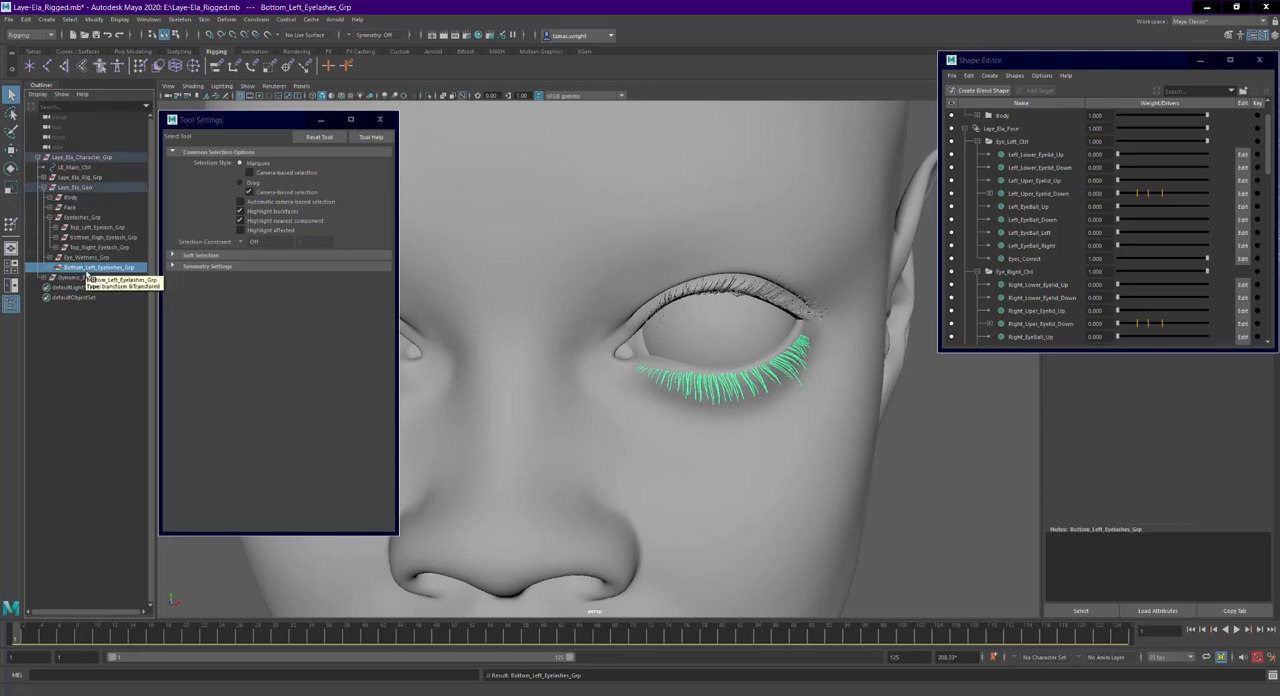
{"action": "middle_click_drag", "start_coordinate": [91, 219], "coordinate": [91, 219]}
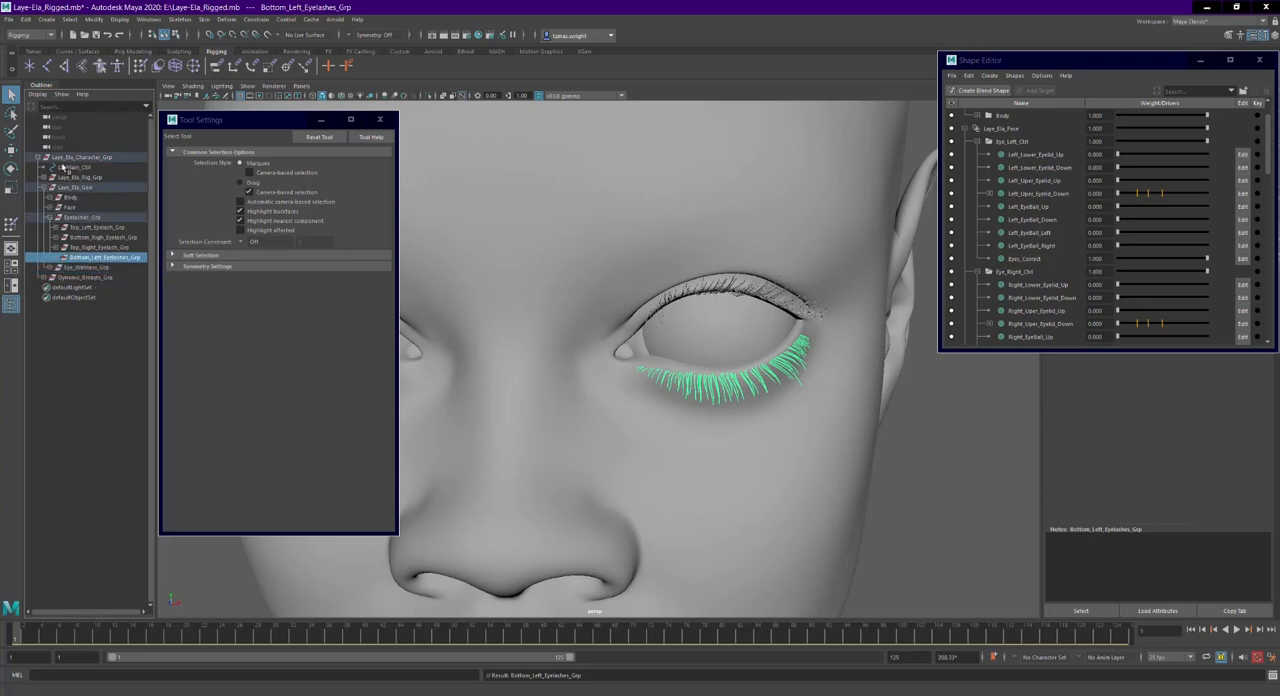
{"action": "left_click", "coordinate": [40, 158]}
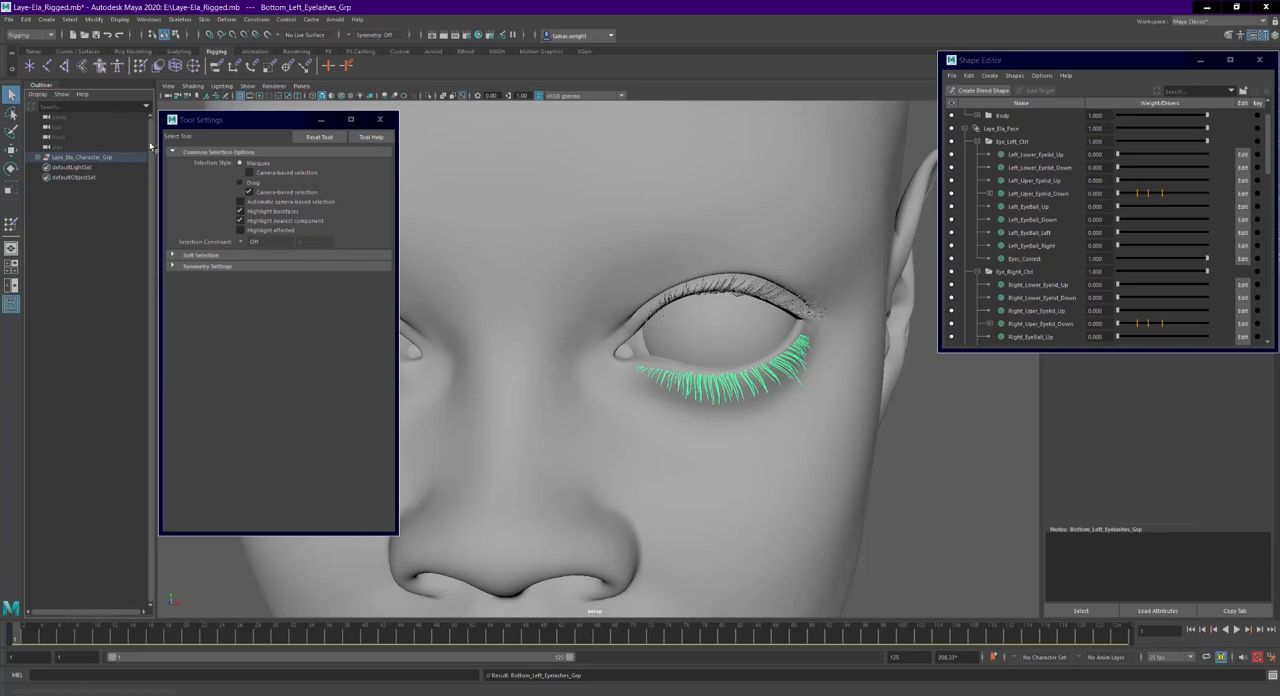
{"action": "left_click", "coordinate": [985, 502]}
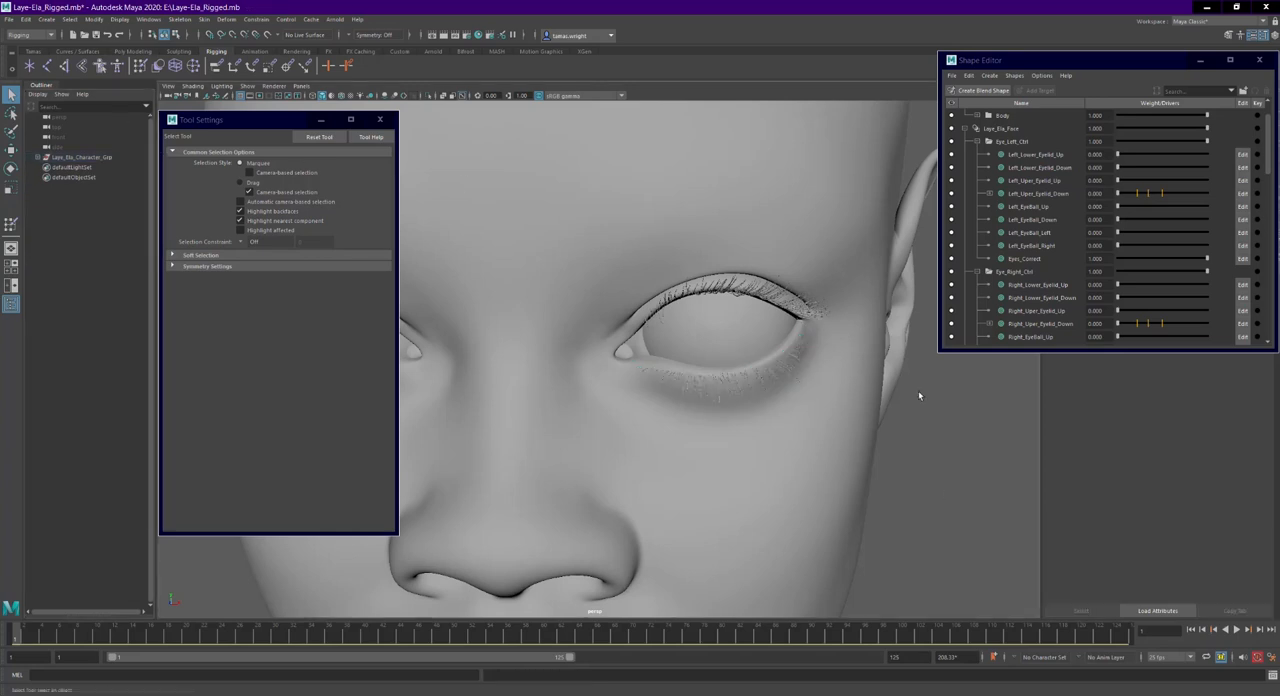
- Test the grouped lower lashes with the Left_Lower_Eyelid_Down weight, returning it to 0
{"action": "scroll", "coordinate": [956, 448], "scroll_direction": "up", "scroll_amount": 5}
{"action": "left_click_drag", "start_coordinate": [953, 398], "coordinate": [1000, 333], "text": "alt"}
{"action": "left_click_drag", "start_coordinate": [1120, 166], "coordinate": [1088, 197]}
- Test closing both eyes by raising Left_Lower_Eyelid_Up, Left_Uper_Eyelid_Down, Right_Lower_Eyelid_Up and Right_Uper_Eyelid_Down together
{"action": "scroll", "coordinate": [860, 459], "scroll_direction": "down", "scroll_amount": 8}
{"action": "middle_click_drag", "start_coordinate": [782, 448], "coordinate": [885, 422], "text": "alt"}
{"action": "left_click_drag", "start_coordinate": [885, 424], "coordinate": [864, 447], "text": "alt"}
{"action": "left_click", "coordinate": [1066, 156]}
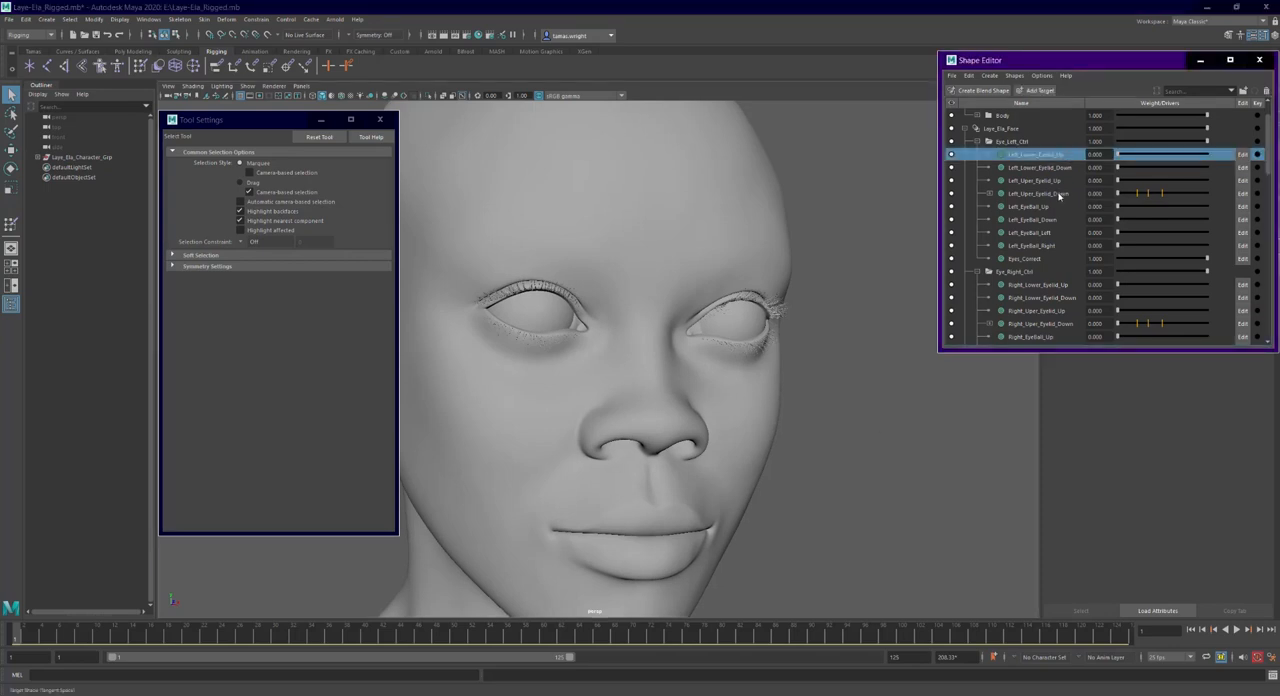
{"action": "left_click", "coordinate": [1060, 194], "text": "ctrl"}
{"action": "left_click", "coordinate": [1051, 286], "text": "ctrl"}
{"action": "left_click", "coordinate": [1060, 324], "text": "ctrl"}
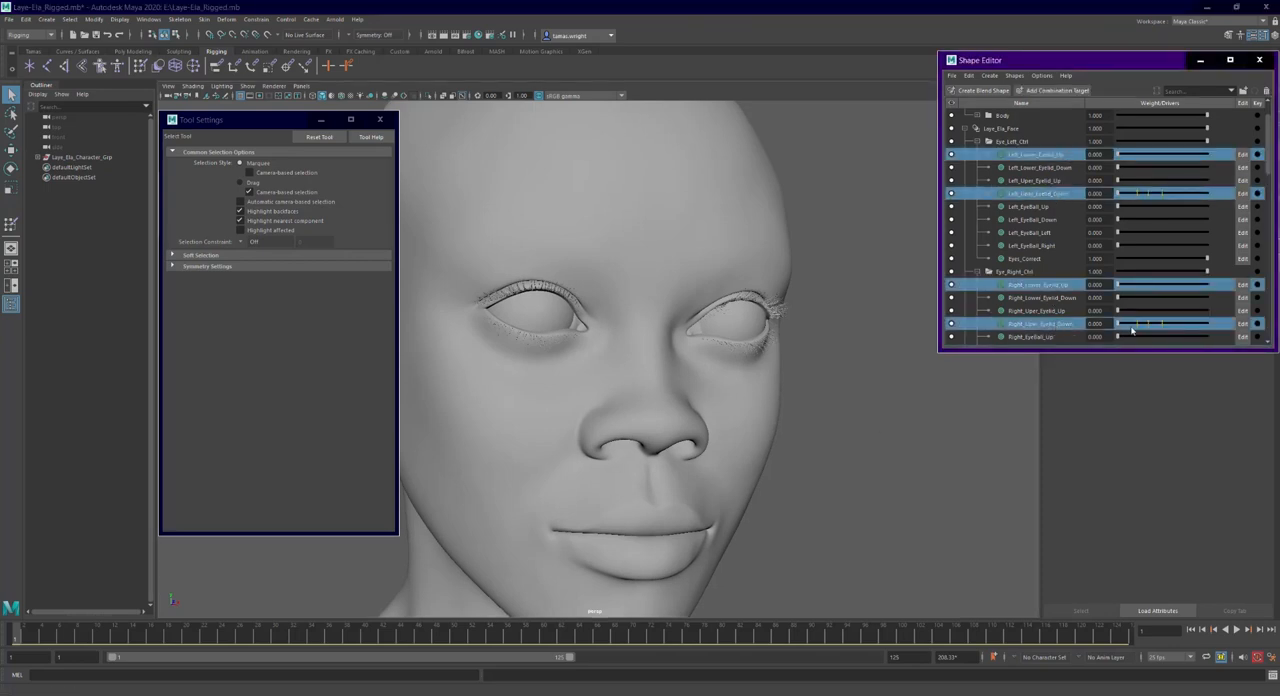
{"action": "left_click_drag", "start_coordinate": [1144, 328], "coordinate": [1157, 334]}
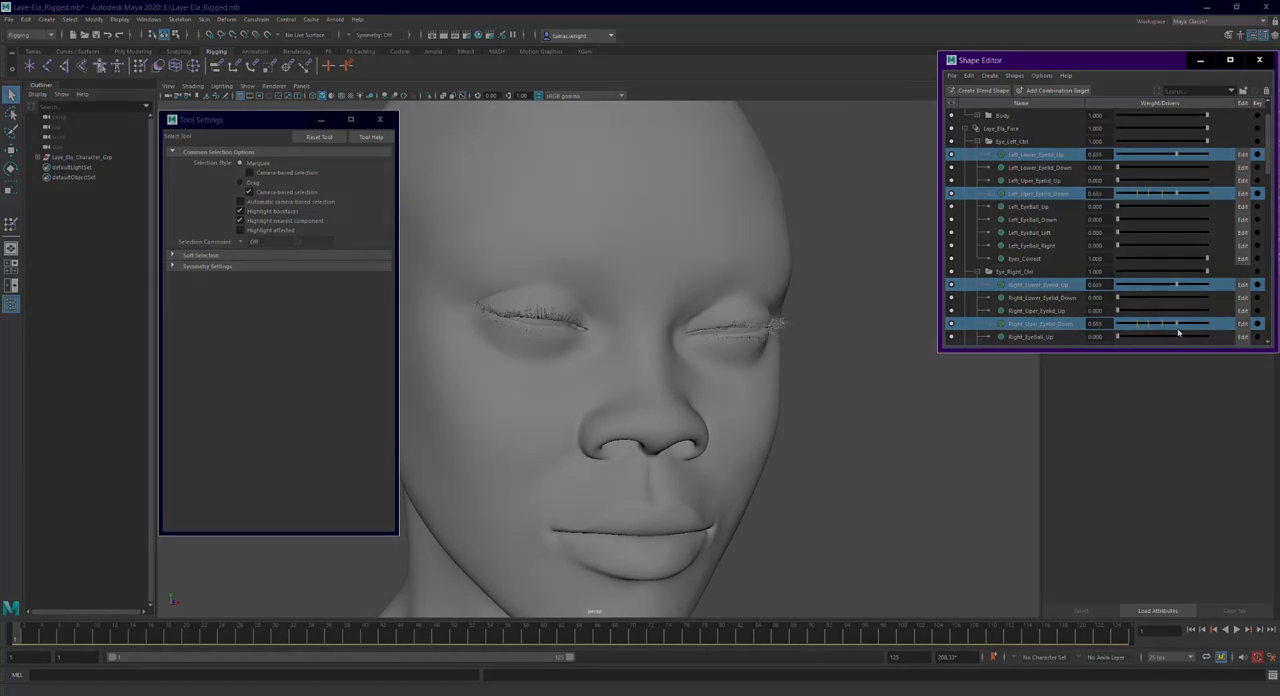